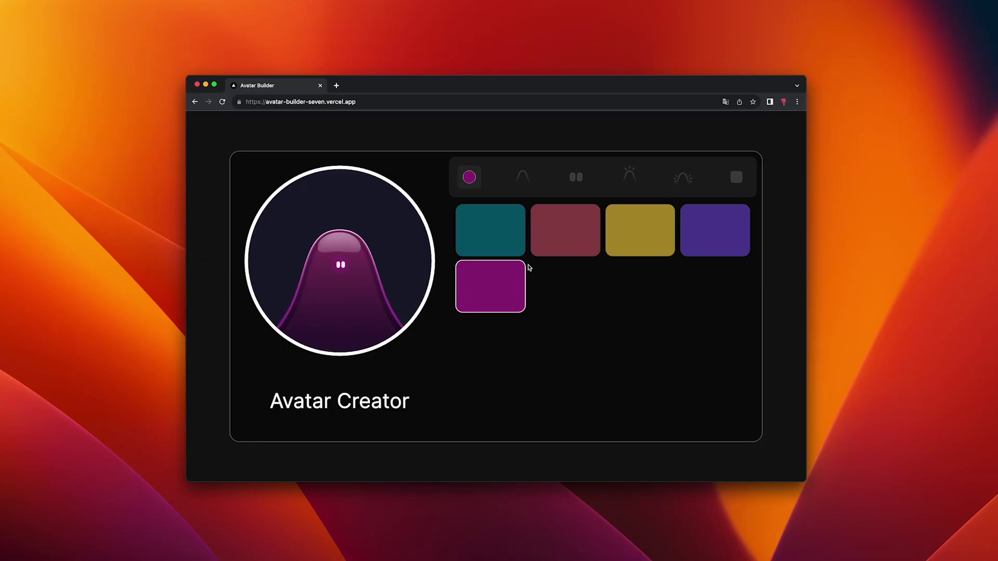
# Give the avatar the tall narrow body shape and the large glowing eyes
pyautogui.click(529, 177)
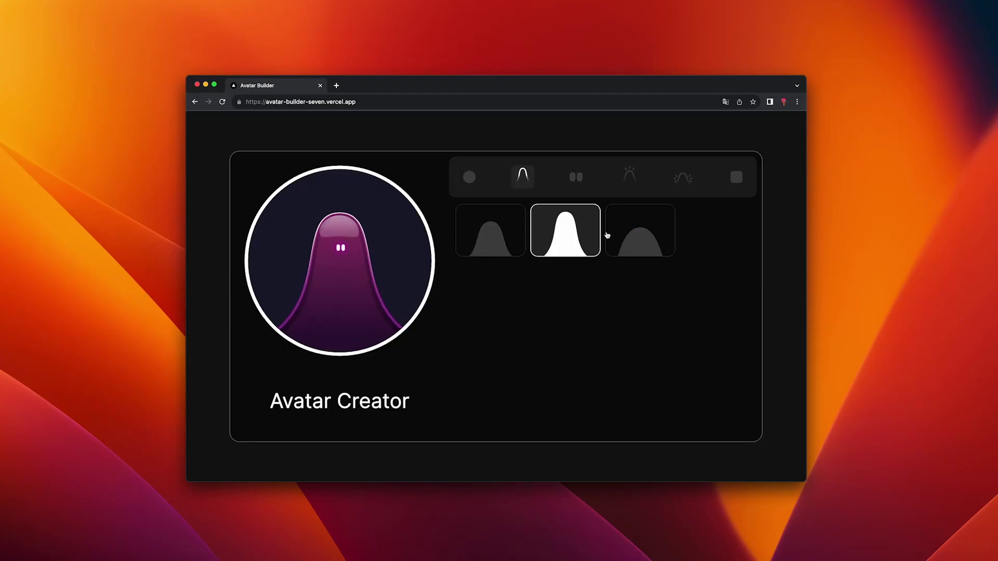
pyautogui.click(496, 238)
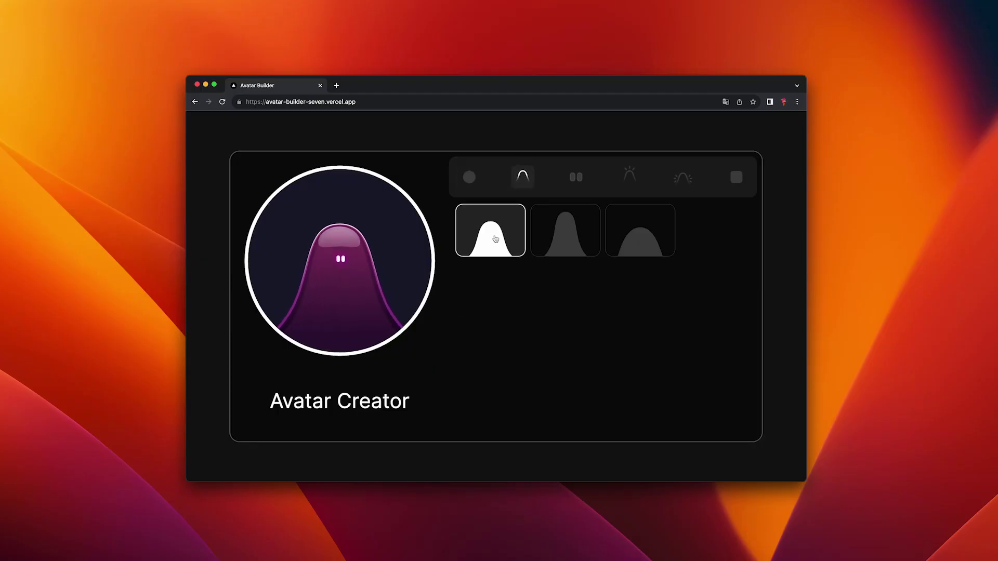
pyautogui.click(576, 179)
pyautogui.click(572, 232)
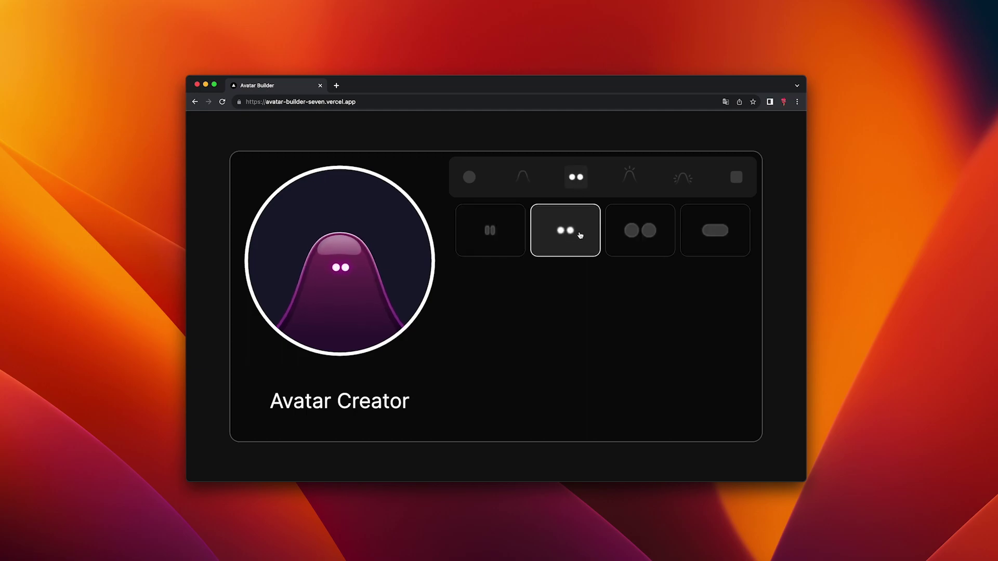
pyautogui.click(633, 236)
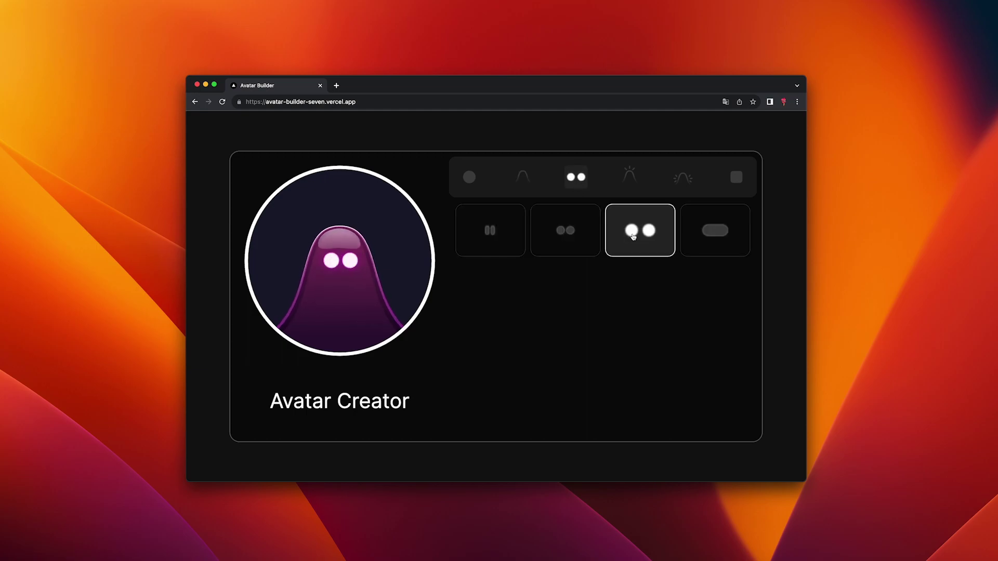
# Try the white and bun hairstyles, then settle on the curly side hairstyle
pyautogui.click(623, 178)
pyautogui.click(623, 228)
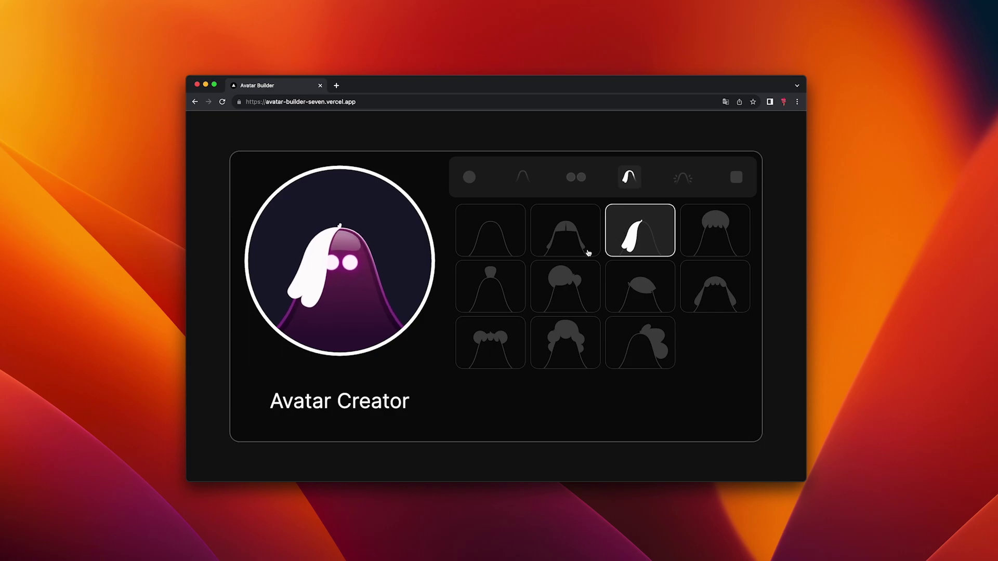
pyautogui.click(494, 287)
pyautogui.click(638, 340)
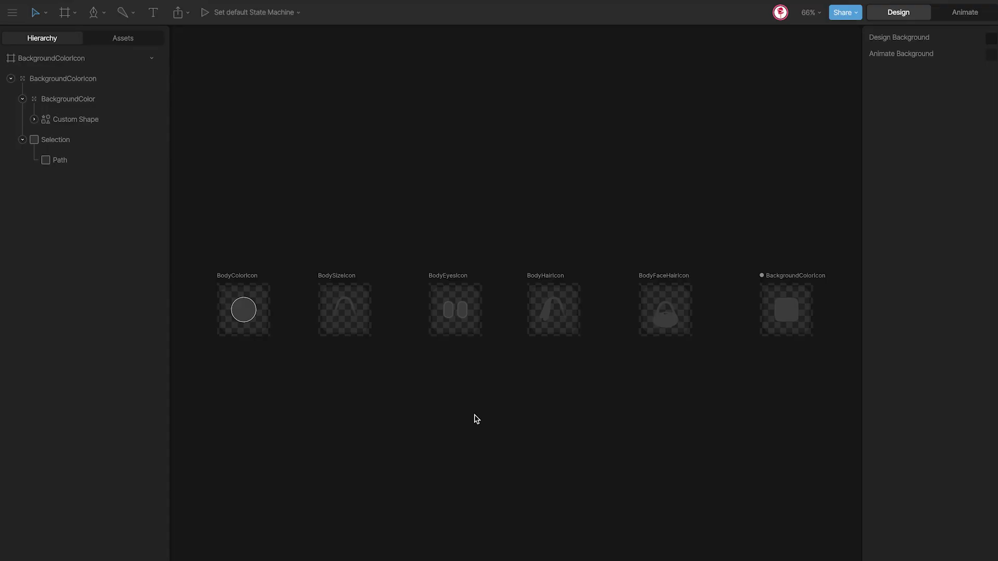
# Zoom onto BodyColorIcon, then pan across BodySizeIcon, BodyEyesIcon, BodyHairIcon, BodyFaceHairIcon and BackgroundColorIcon
pyautogui.moveTo(186, 257); pyautogui.dragTo(296, 377)
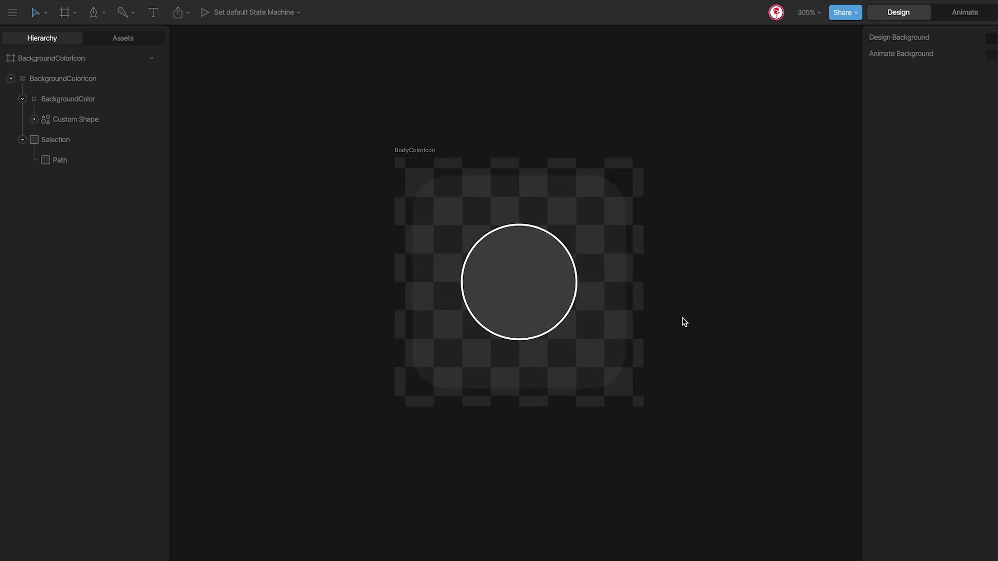
pyautogui.moveTo(793, 305); pyautogui.dragTo(329, 285)
pyautogui.moveTo(801, 279); pyautogui.dragTo(283, 291)
pyautogui.moveTo(798, 264); pyautogui.dragTo(314, 279)
pyautogui.moveTo(791, 285); pyautogui.dragTo(283, 292)
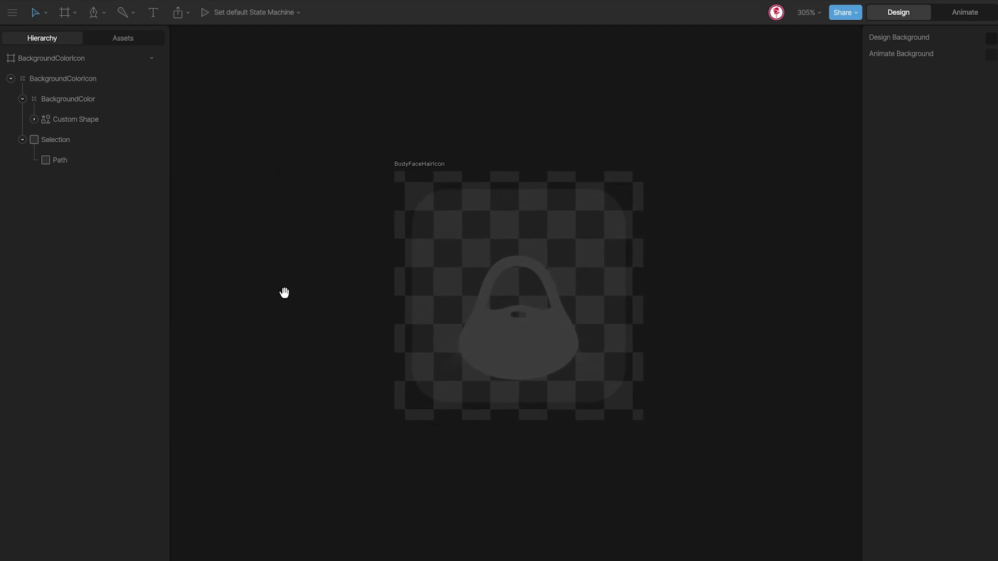
pyautogui.moveTo(760, 328); pyautogui.dragTo(239, 307)
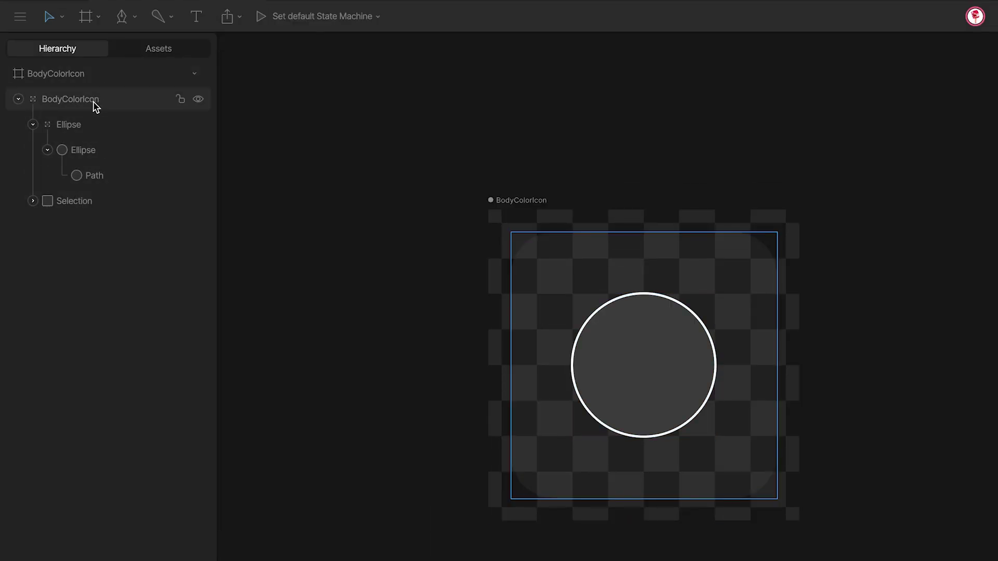
pyautogui.click(63, 102)
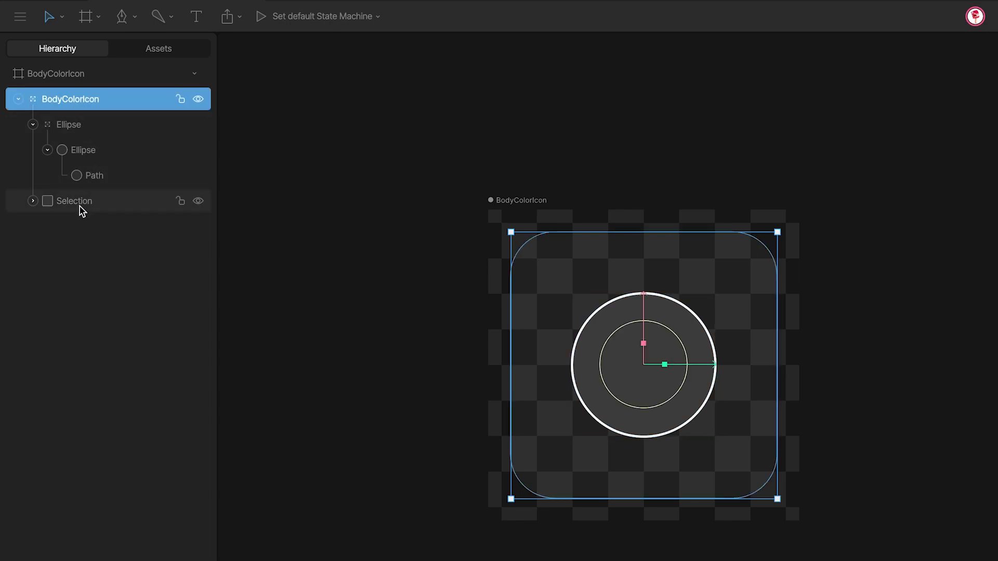
pyautogui.click(62, 130)
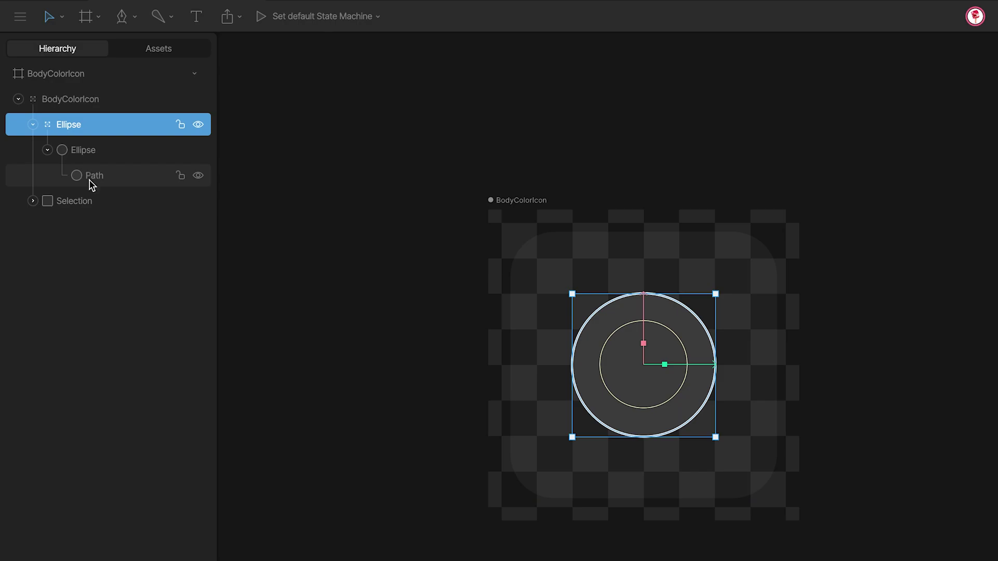
pyautogui.click(82, 208)
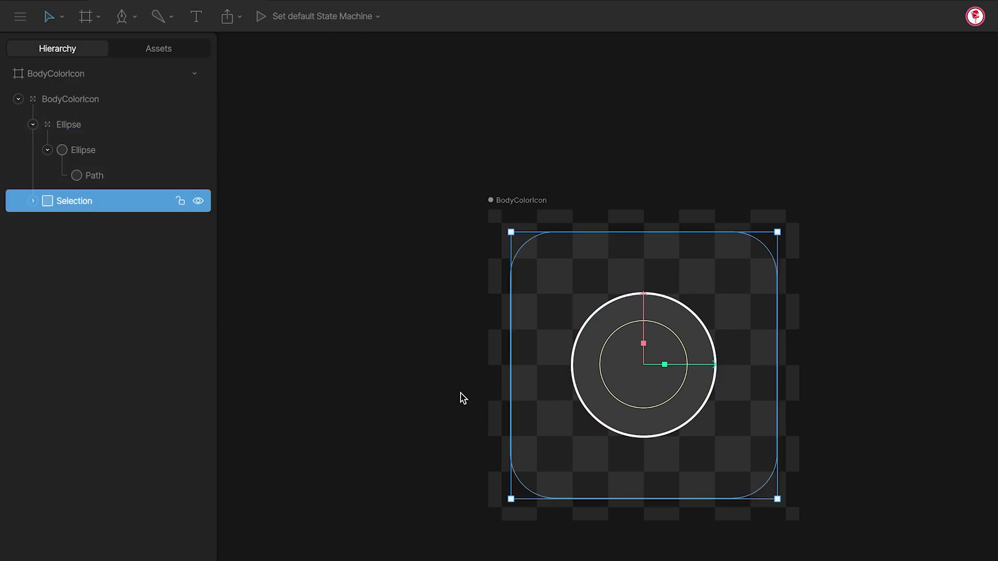
pyautogui.click(329, 261)
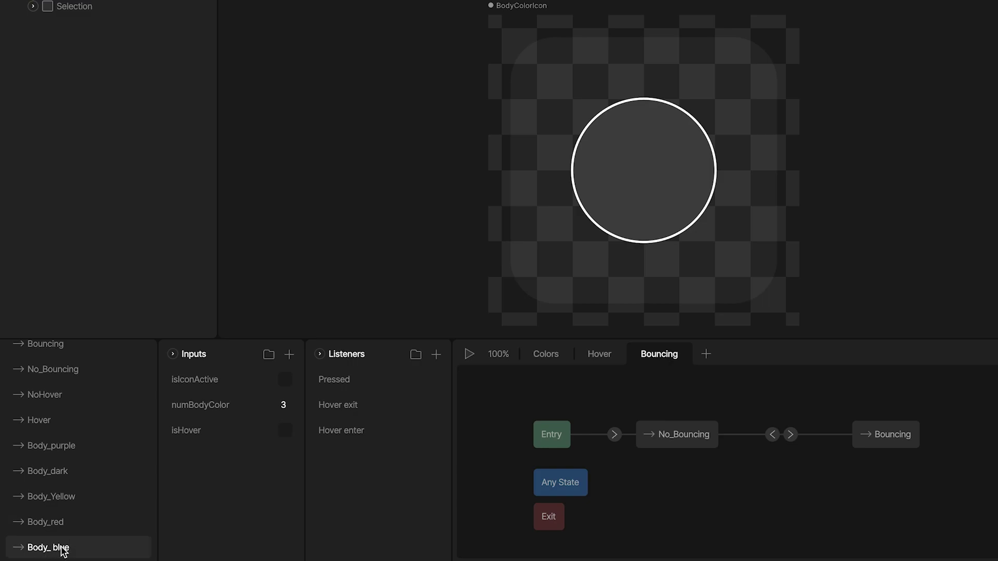
# Preview the Body_blue, red, Yellow, dark and purple timelines and expand the Ellipse fill's Color keyframe
pyautogui.click(60, 547)
pyautogui.click(82, 522)
pyautogui.click(79, 498)
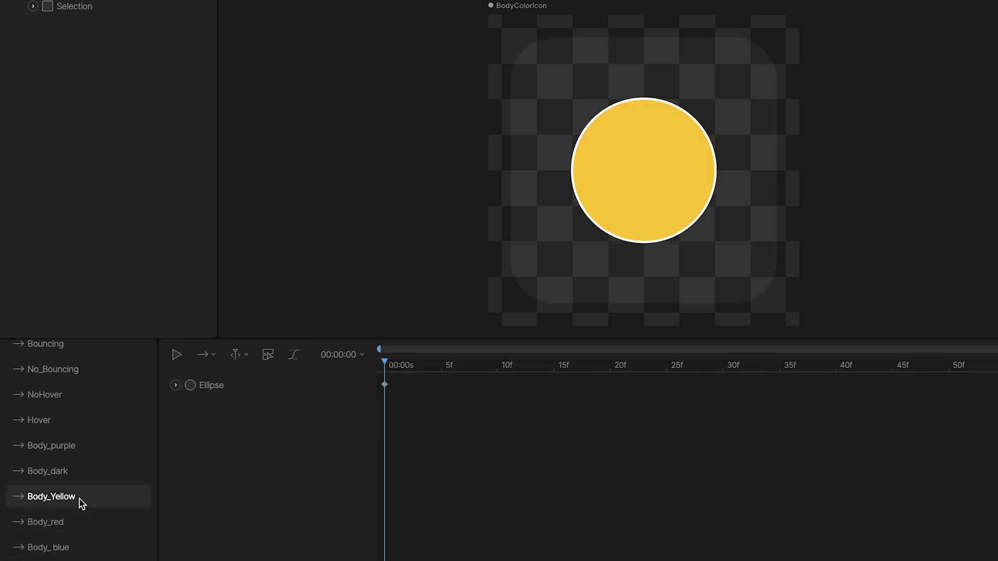
pyautogui.click(72, 473)
pyautogui.click(70, 450)
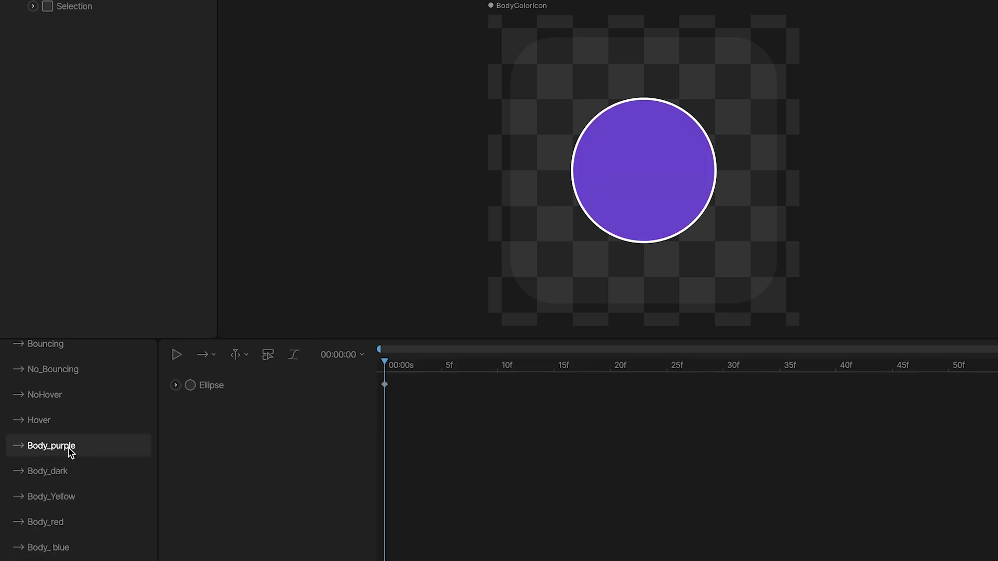
pyautogui.click(175, 385)
pyautogui.click(191, 411)
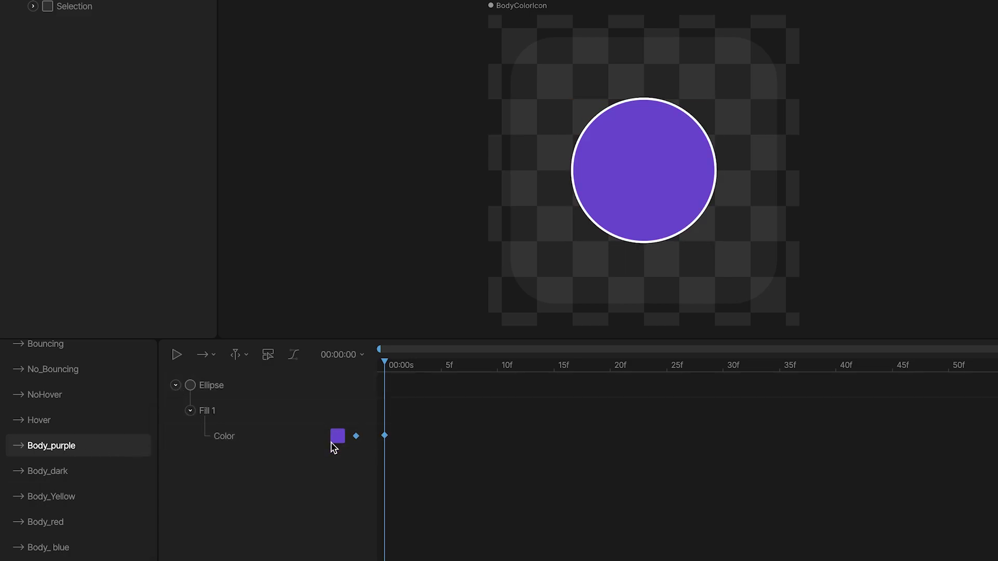
# Compare NoHover with Hover, ending on the Hover timeline's white stroke of thickness 2
pyautogui.click(59, 422)
pyautogui.click(66, 404)
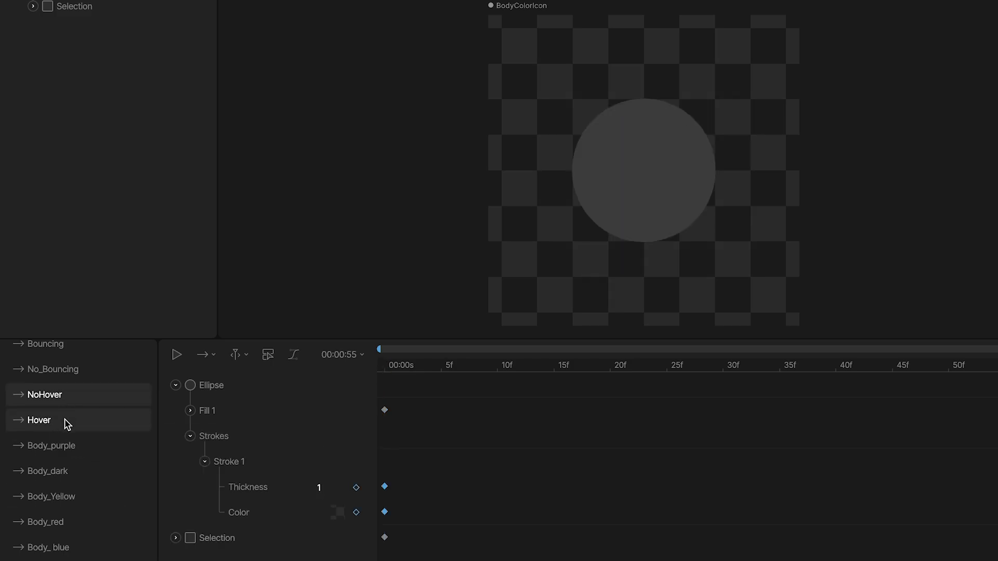
pyautogui.click(67, 421)
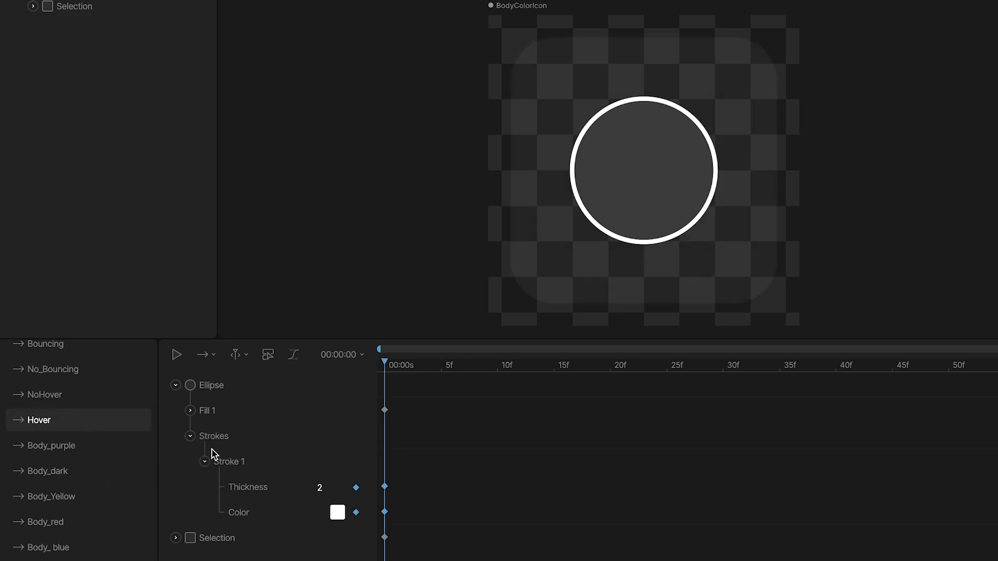
pyautogui.click(59, 399)
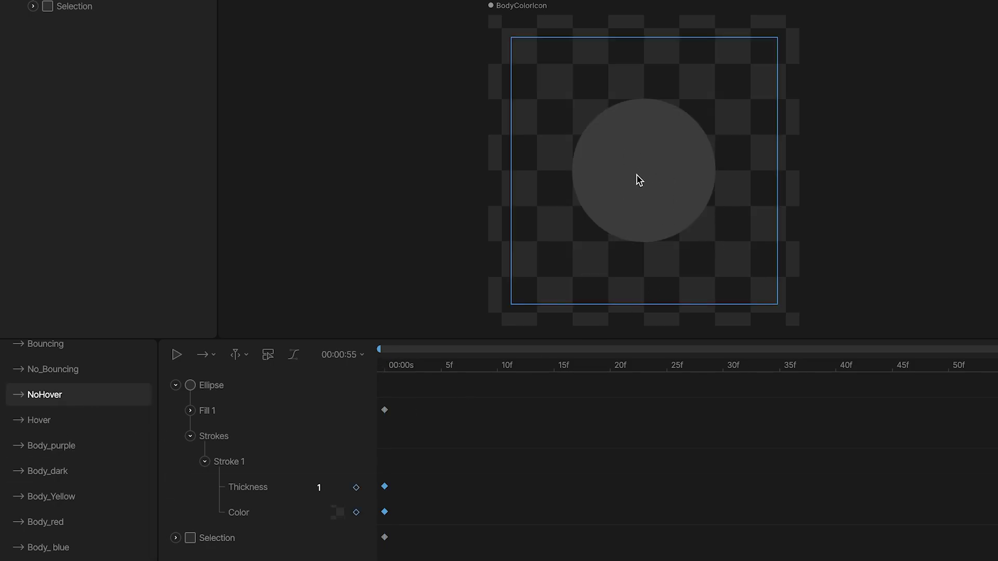
pyautogui.click(46, 428)
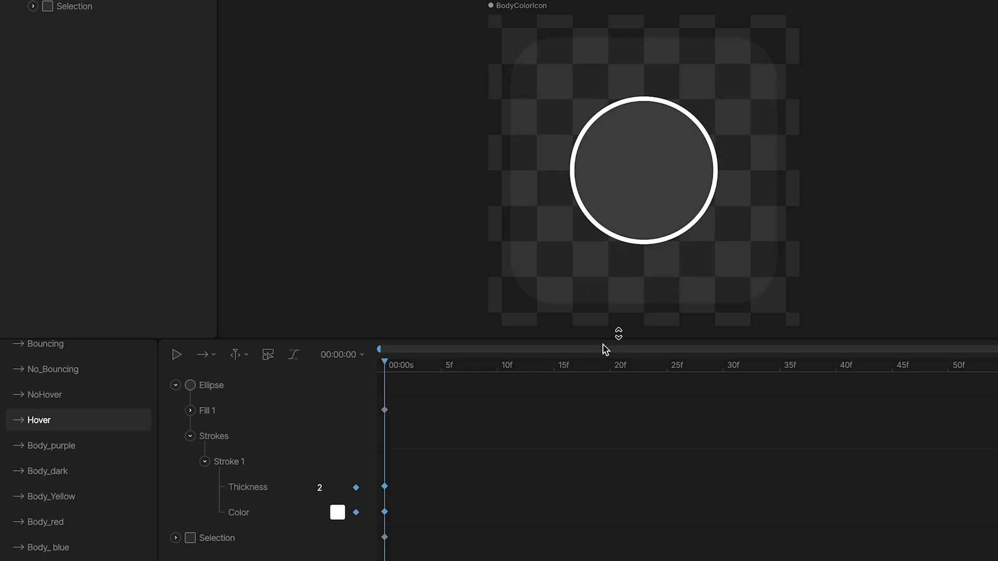
pyautogui.scroll(2, 111, 389)
# Play the Bouncing timeline after comparing it with No_Bouncing, then view the Pressed timeline
pyautogui.click(103, 400)
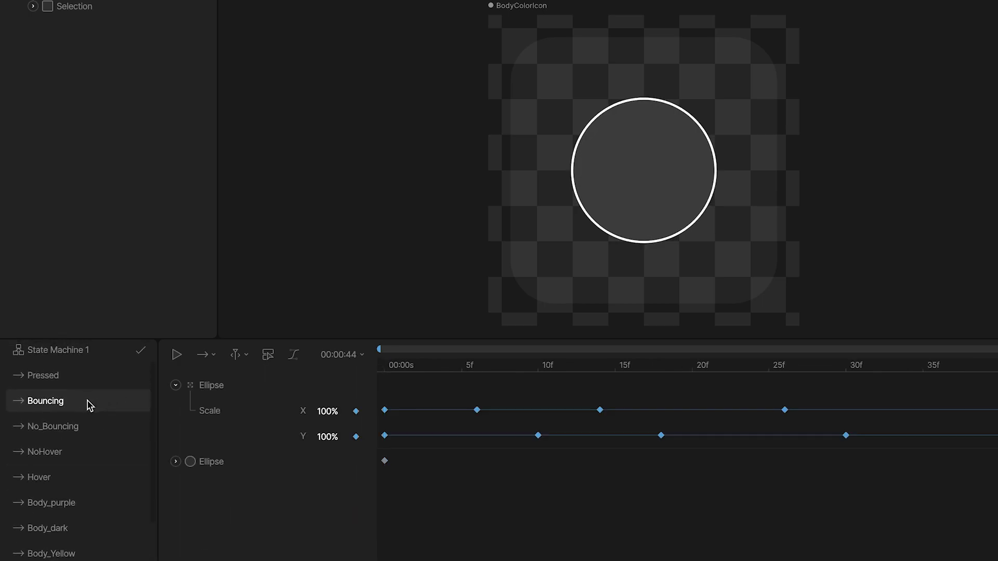
pyautogui.click(84, 434)
pyautogui.click(79, 410)
pyautogui.press('space')
pyautogui.press('space')
pyautogui.click(65, 381)
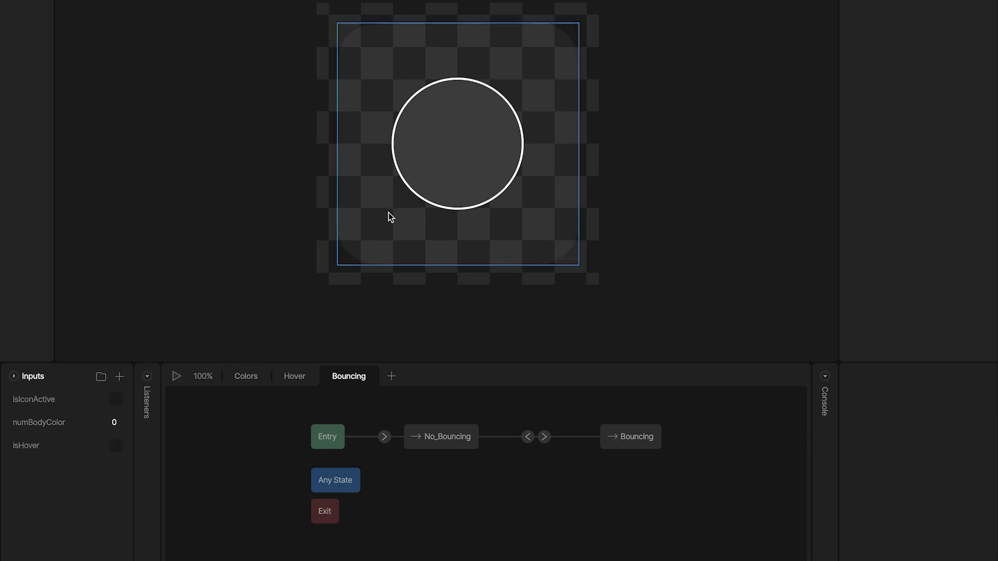
# Inspect the Colors layer's Body_blue transition, then the Hover layer's NoHover, Hover and Pressed states
pyautogui.click(245, 378)
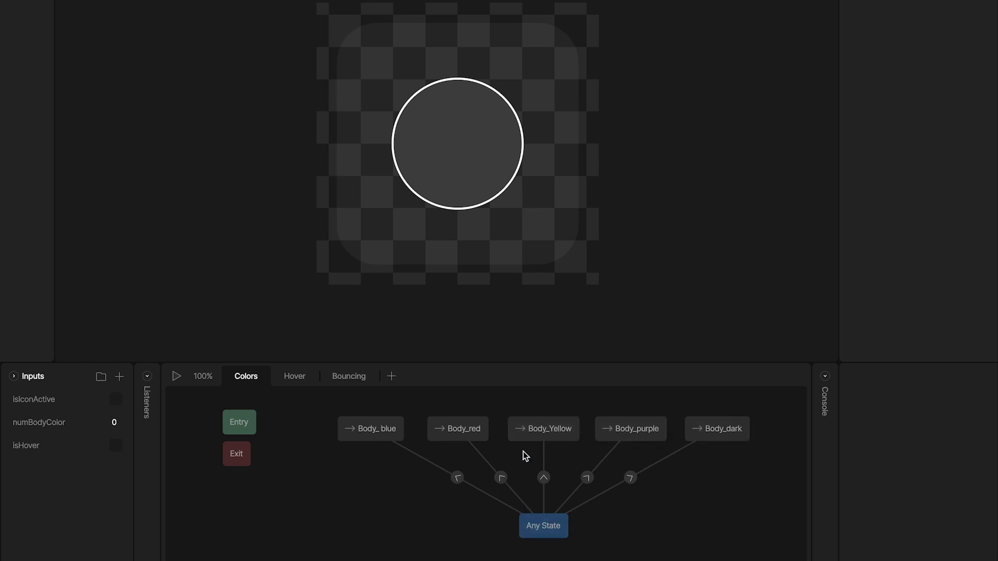
pyautogui.click(457, 478)
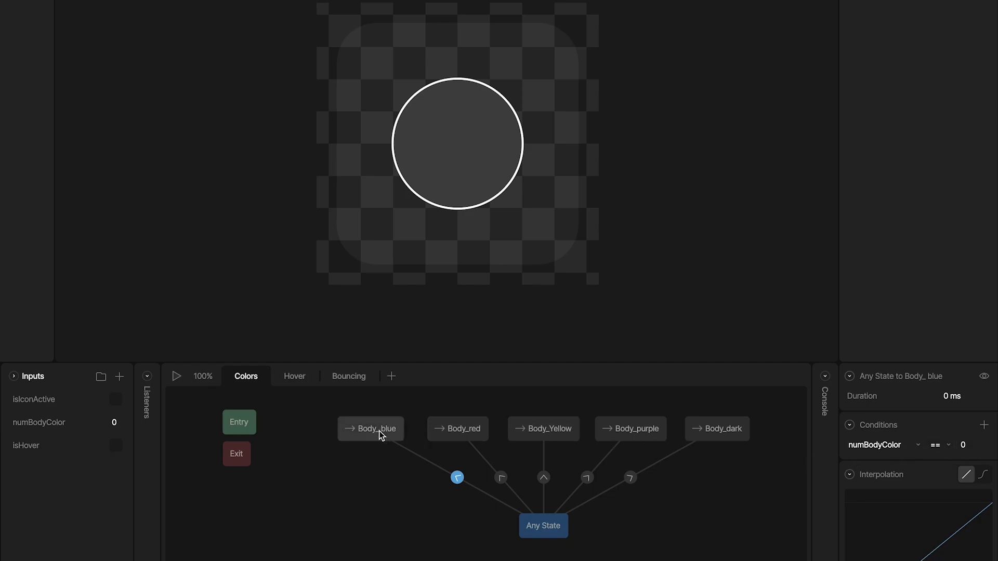
pyautogui.click(287, 375)
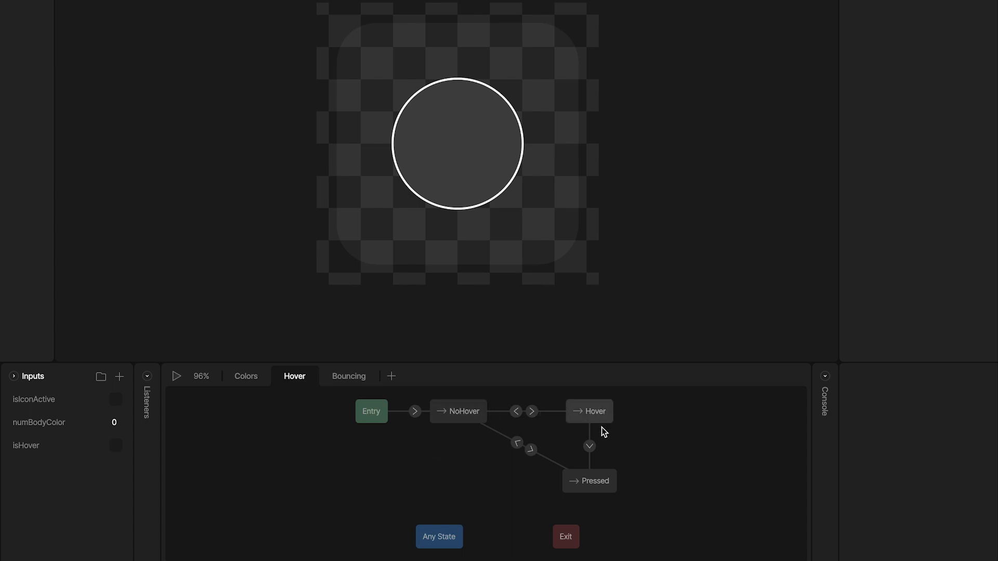
pyautogui.click(461, 417)
pyautogui.click(584, 413)
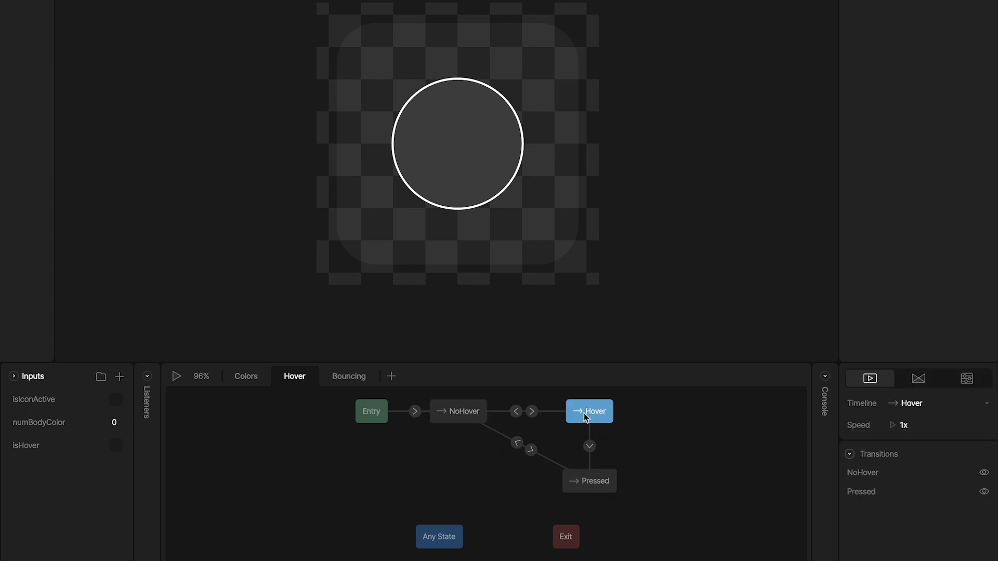
pyautogui.click(594, 485)
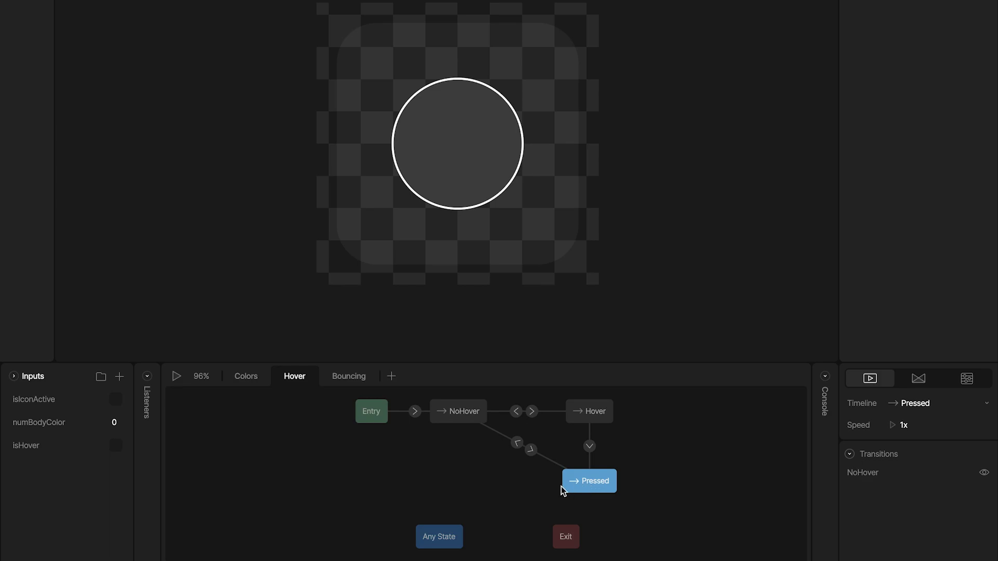
pyautogui.click(479, 416)
pyautogui.click(586, 414)
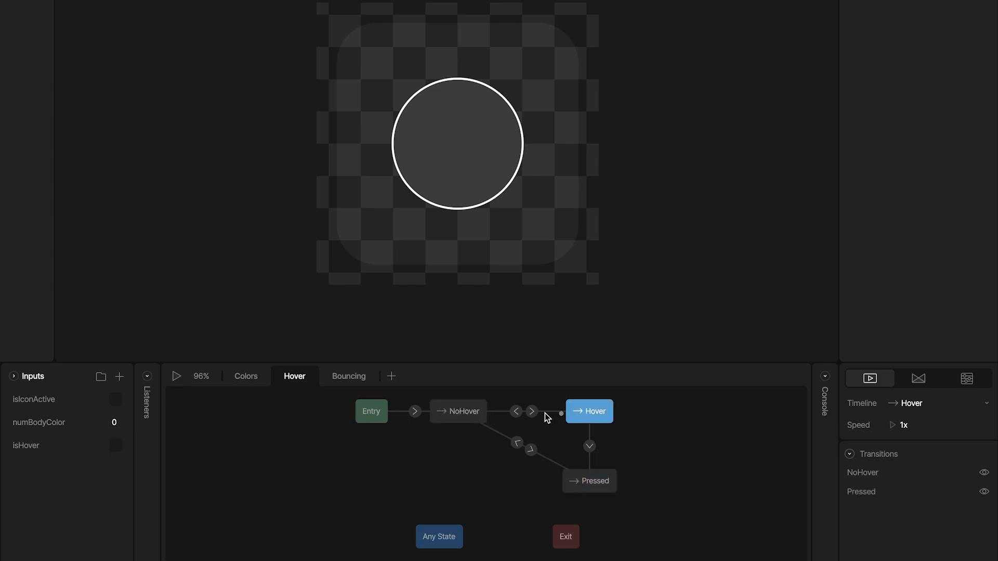
# Check the isHover and isIconActive conditions on the NoHover, Hover and Pressed transitions
pyautogui.click(532, 412)
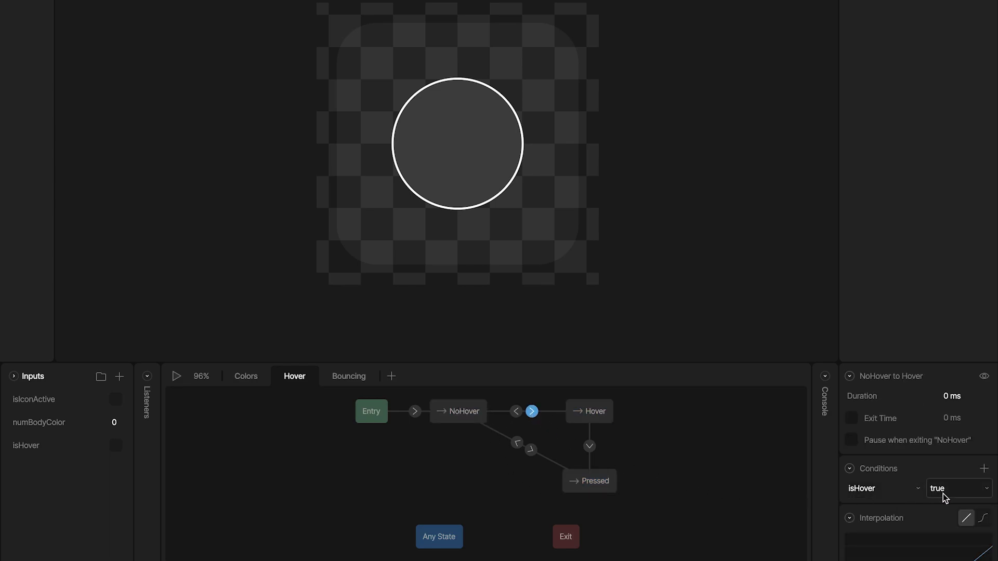
pyautogui.click(516, 412)
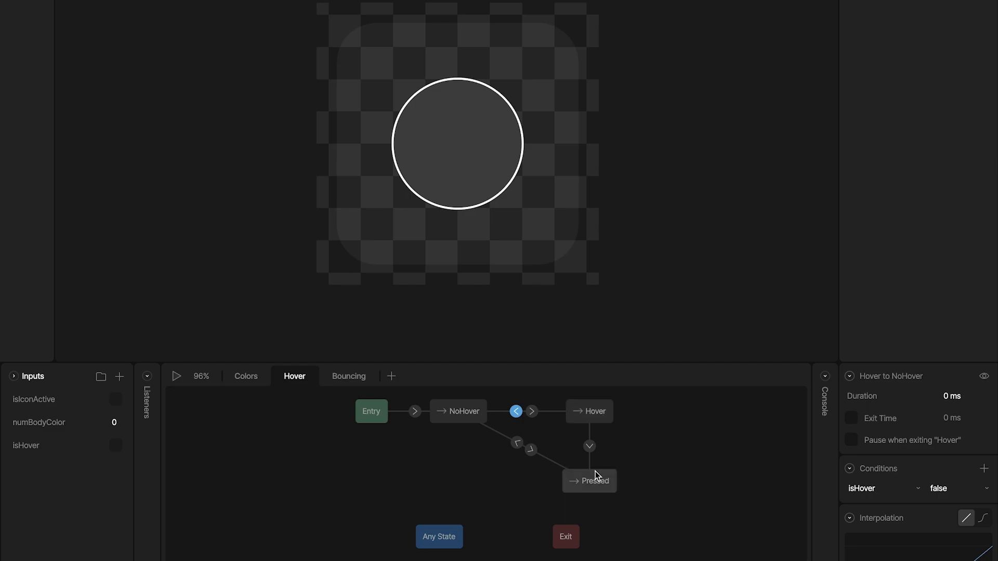
pyautogui.click(589, 446)
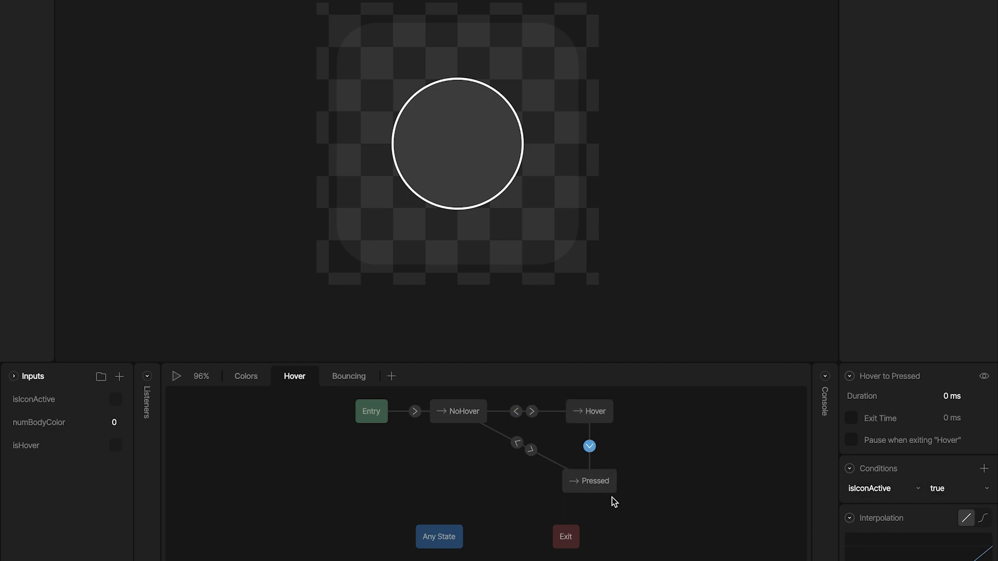
pyautogui.click(518, 443)
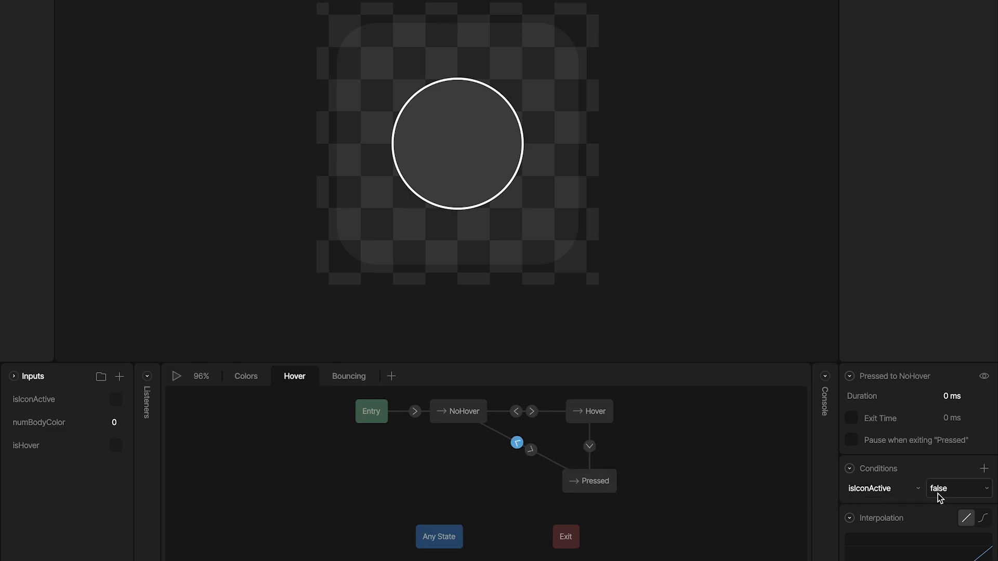
pyautogui.click(531, 450)
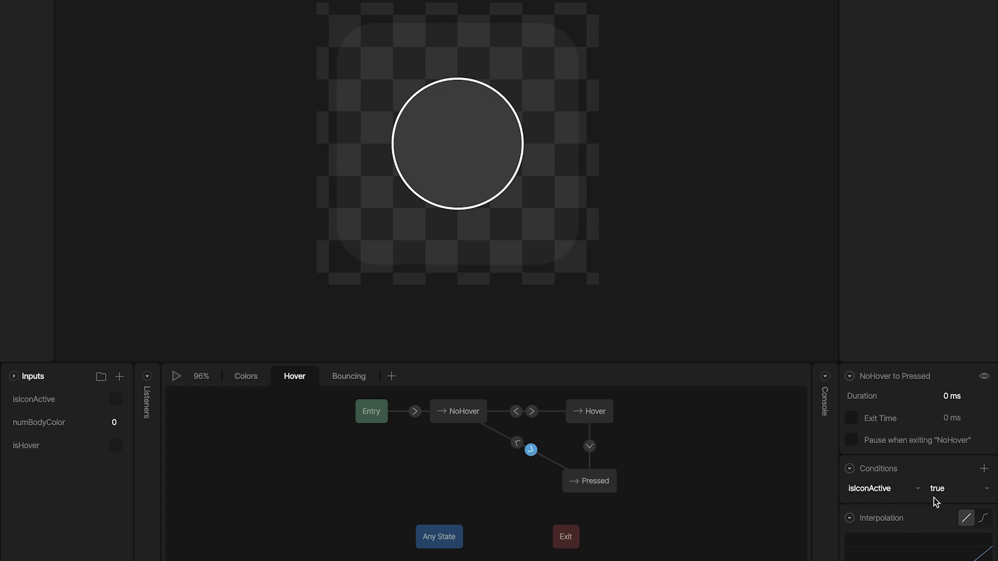
pyautogui.click(337, 459)
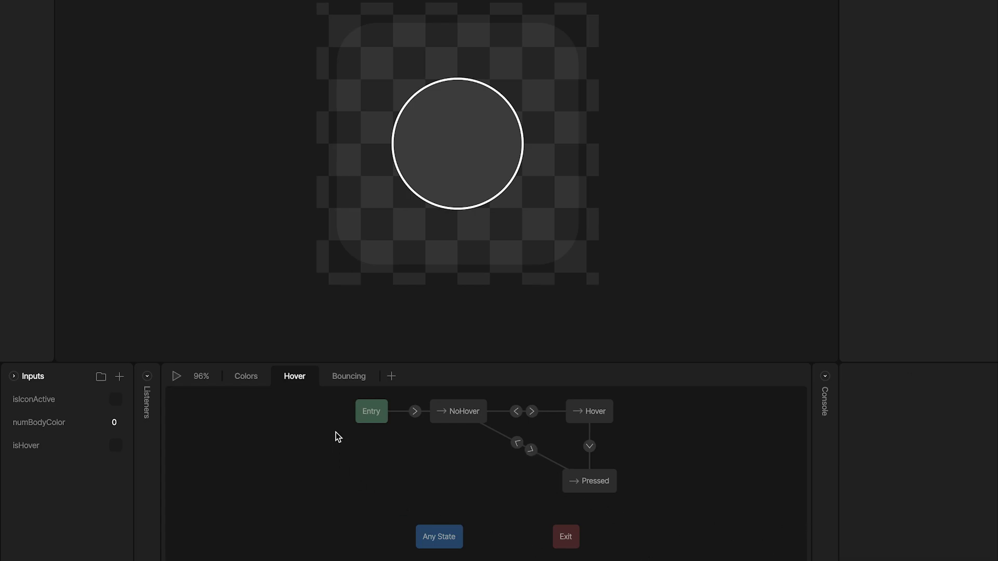
# Check both Bouncing-layer transitions' isIconActive true/false conditions, then expand the Listeners panel
pyautogui.click(348, 378)
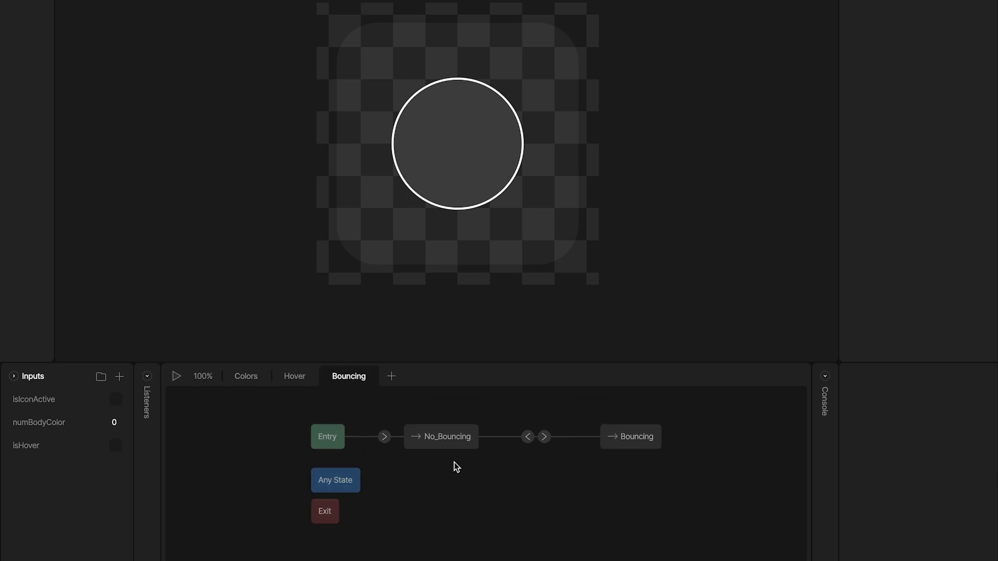
pyautogui.click(543, 437)
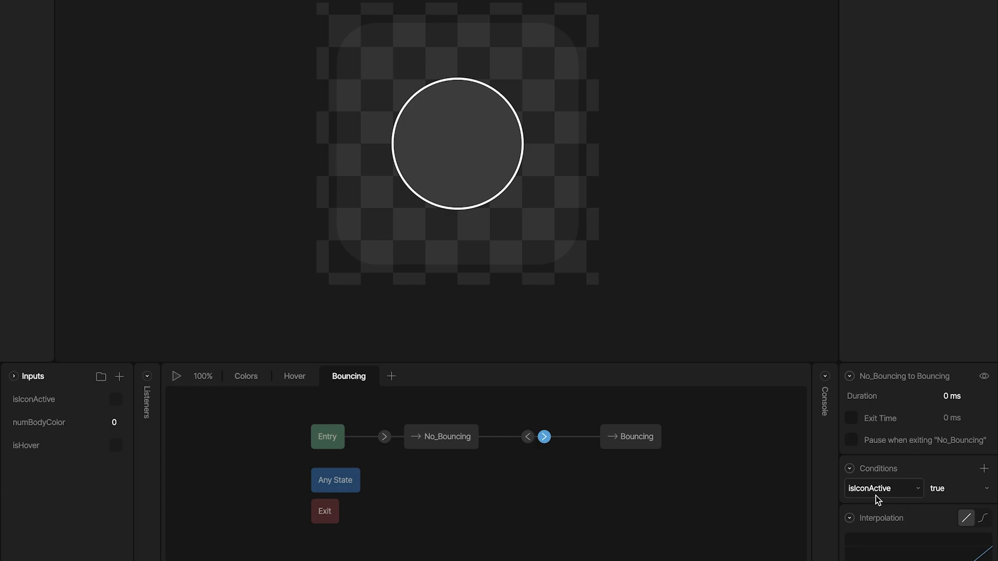
pyautogui.click(528, 437)
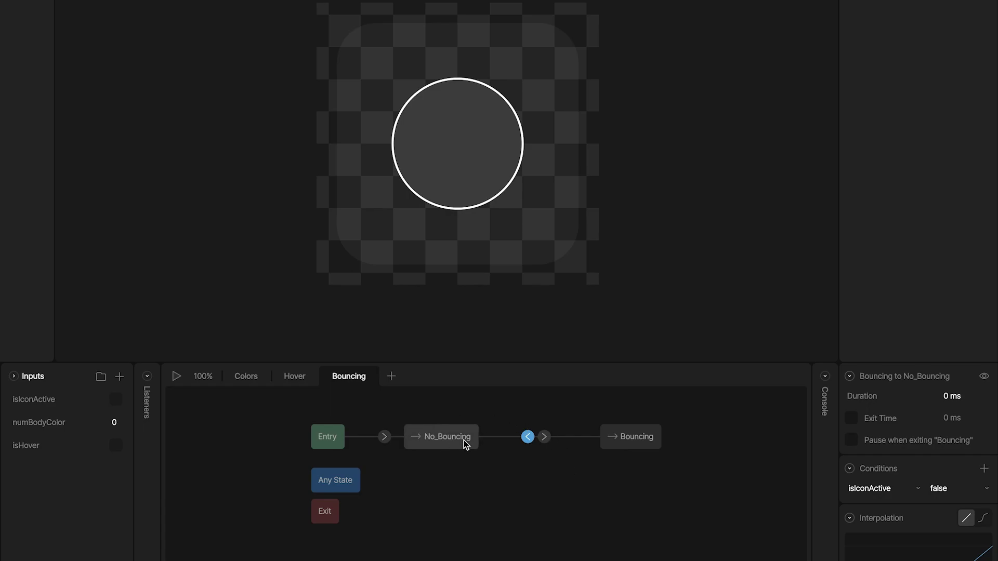
pyautogui.click(217, 443)
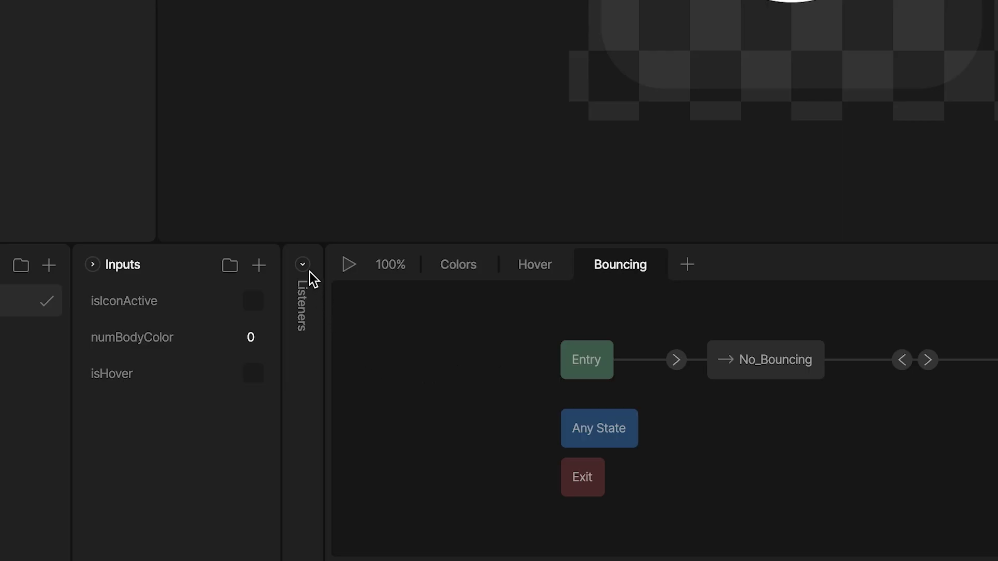
pyautogui.click(303, 266)
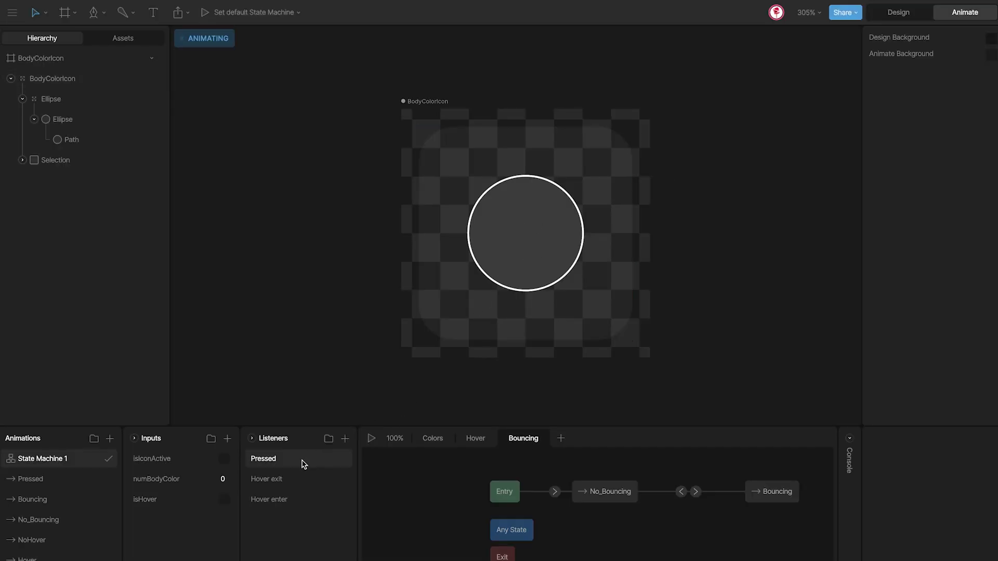
# Review the actions of the Pressed, Hover enter and Hover exit listeners
pyautogui.click(272, 463)
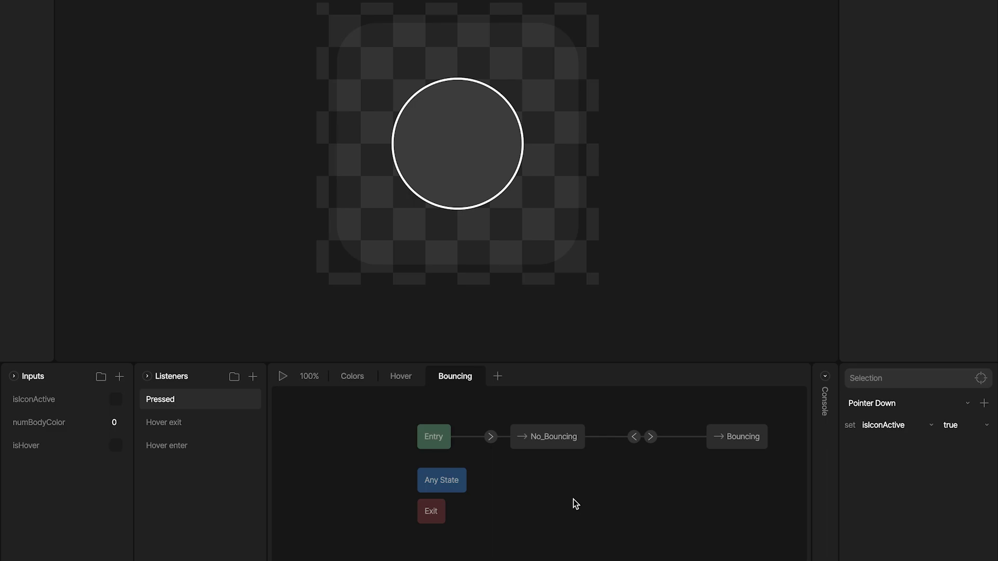
pyautogui.click(210, 421)
pyautogui.click(193, 441)
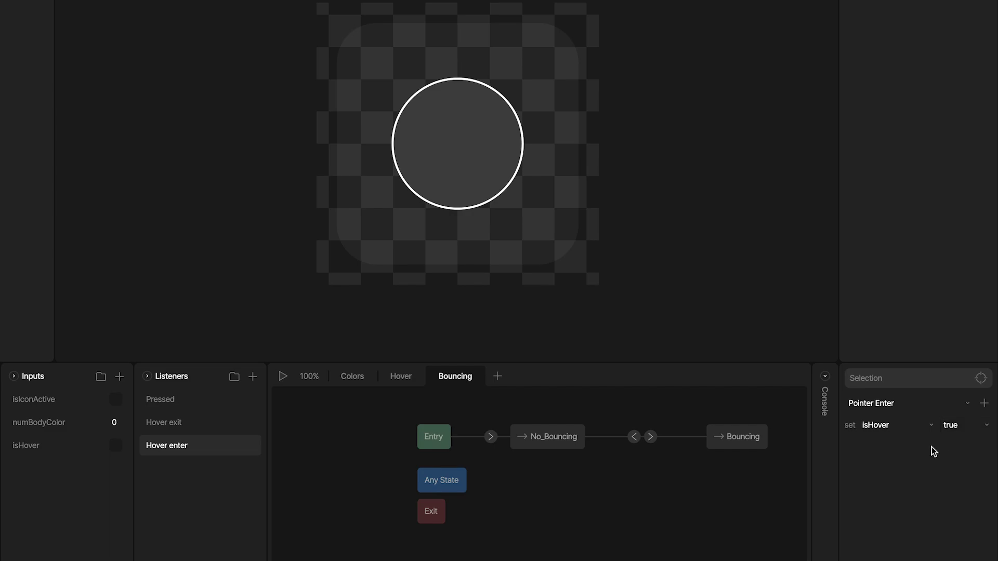
pyautogui.click(191, 423)
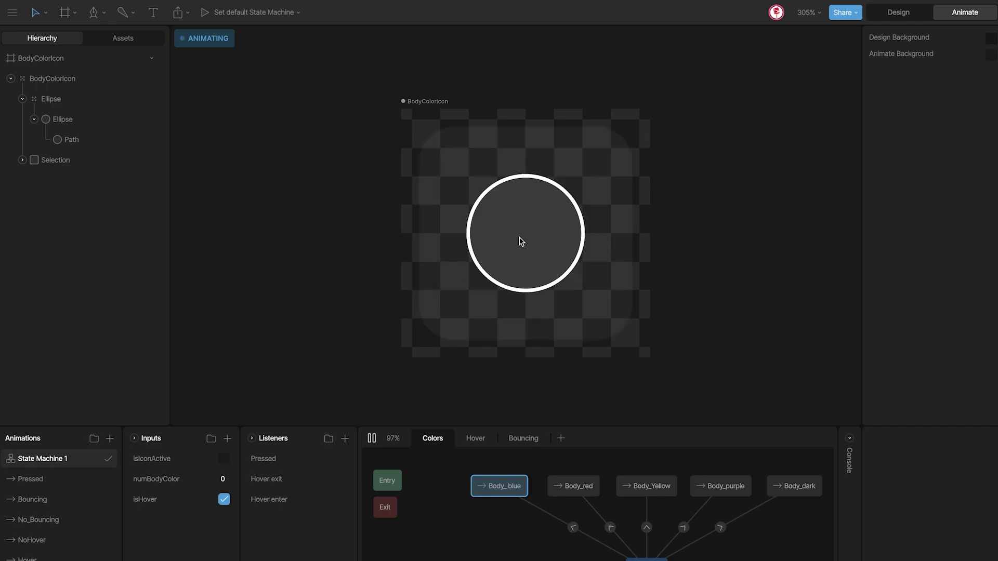
# Press the circle to trigger Pressed and raise numBodyColor to cycle the circle's colours
pyautogui.click(475, 439)
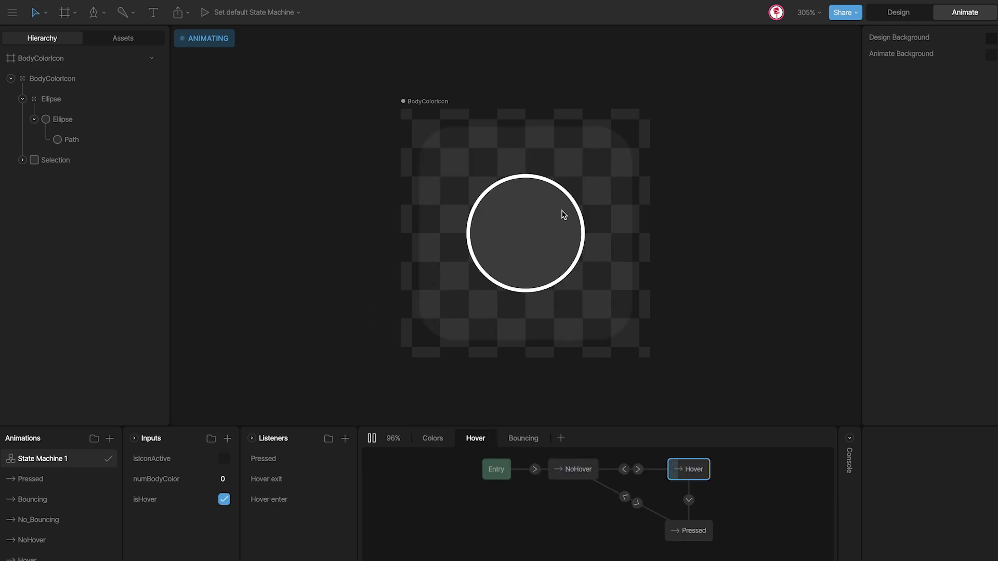
pyautogui.click(526, 232)
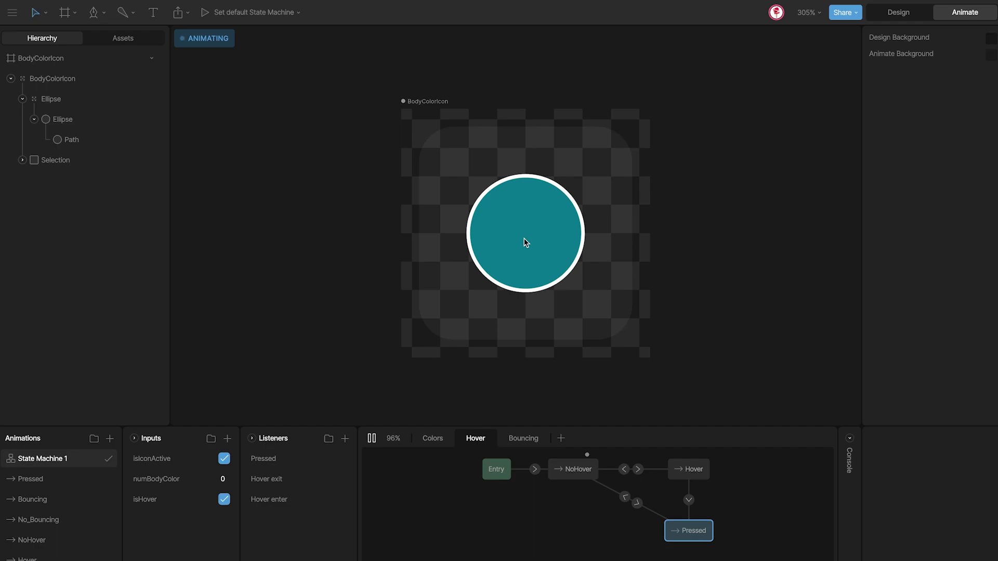
pyautogui.click(211, 479)
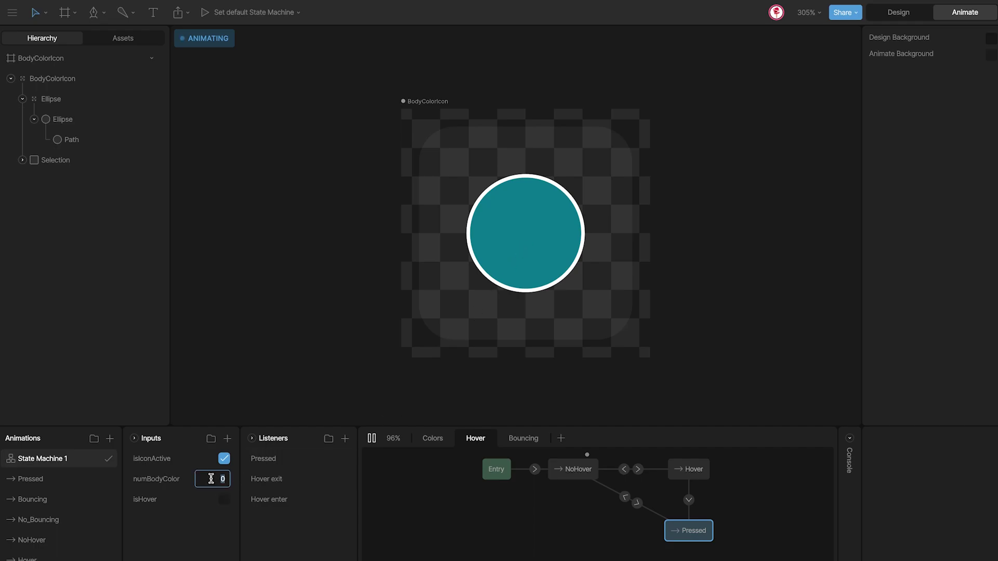
pyautogui.press('Up')
pyautogui.press('Up')
pyautogui.press('Up')
pyautogui.press('Up')
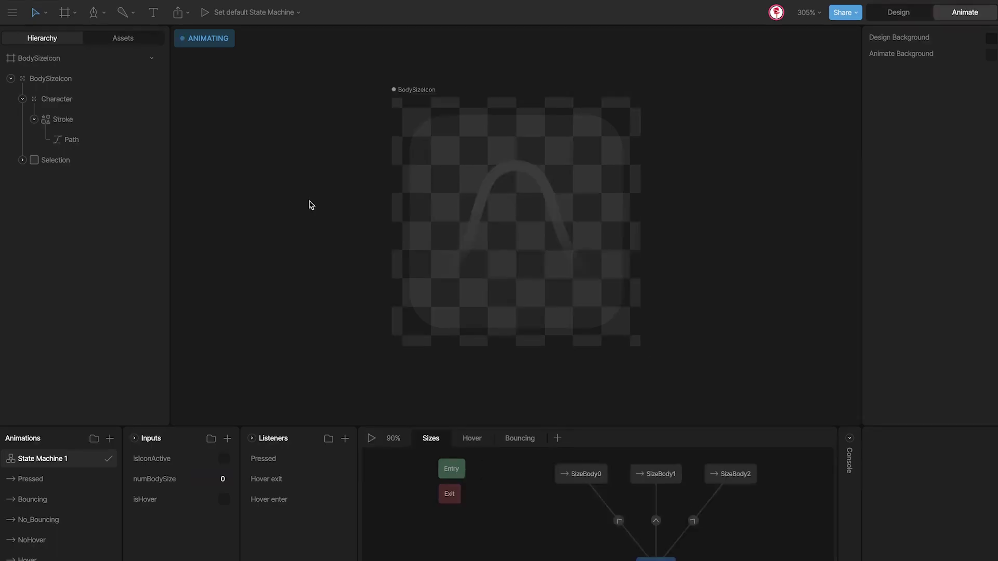
# Select the Stroke layer and preview the SizeBody1 and SizeBody2 animations
pyautogui.click(81, 124)
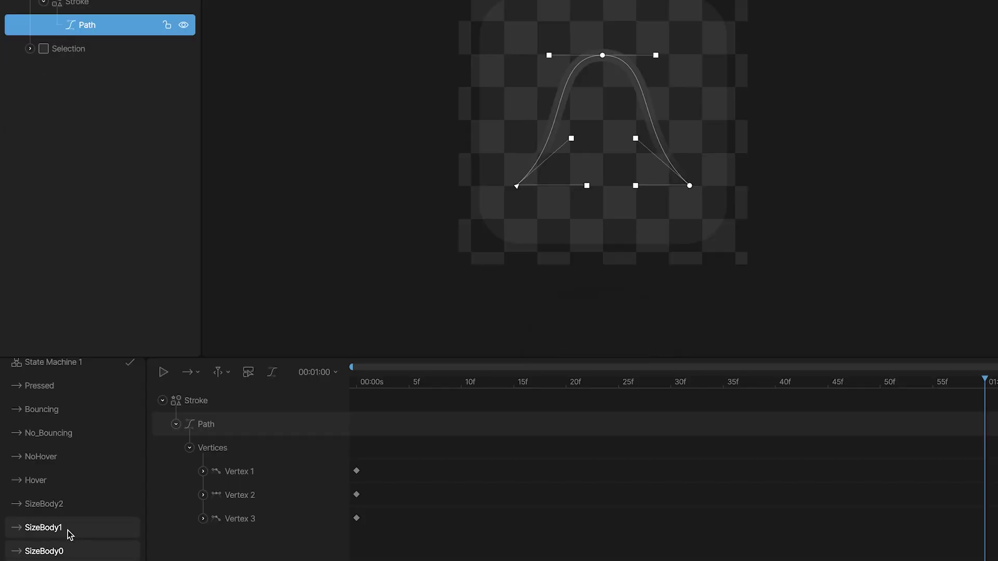
pyautogui.click(67, 534)
pyautogui.click(67, 509)
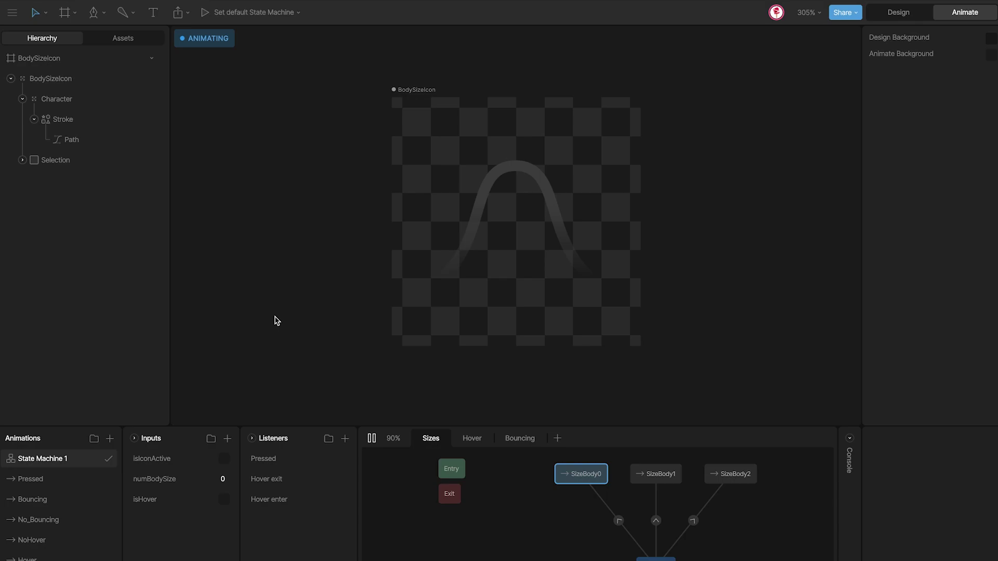
# Press the size icon to activate it and raise numBodySize through the size animations
pyautogui.moveTo(482, 243)
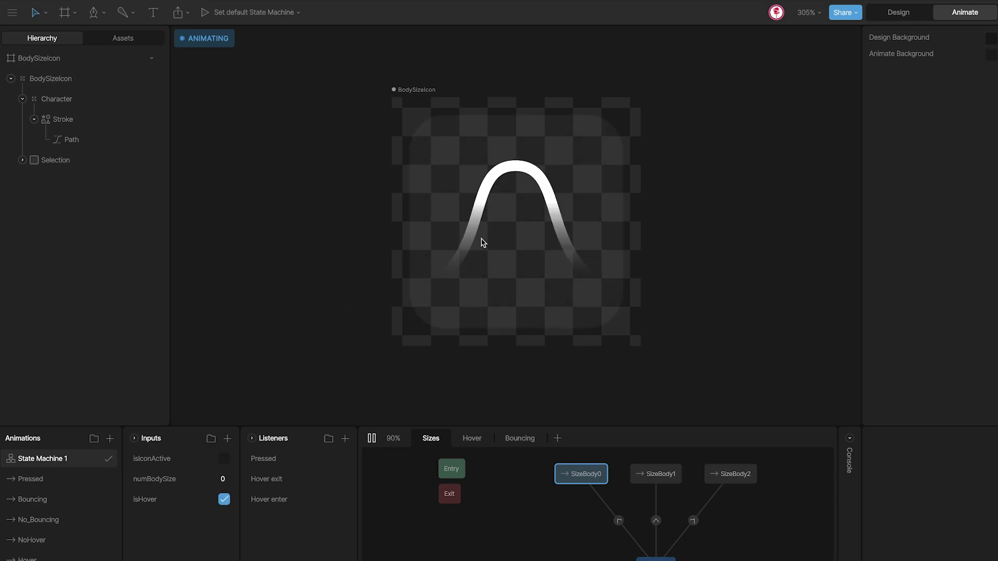
pyautogui.click(510, 218)
pyautogui.click(208, 480)
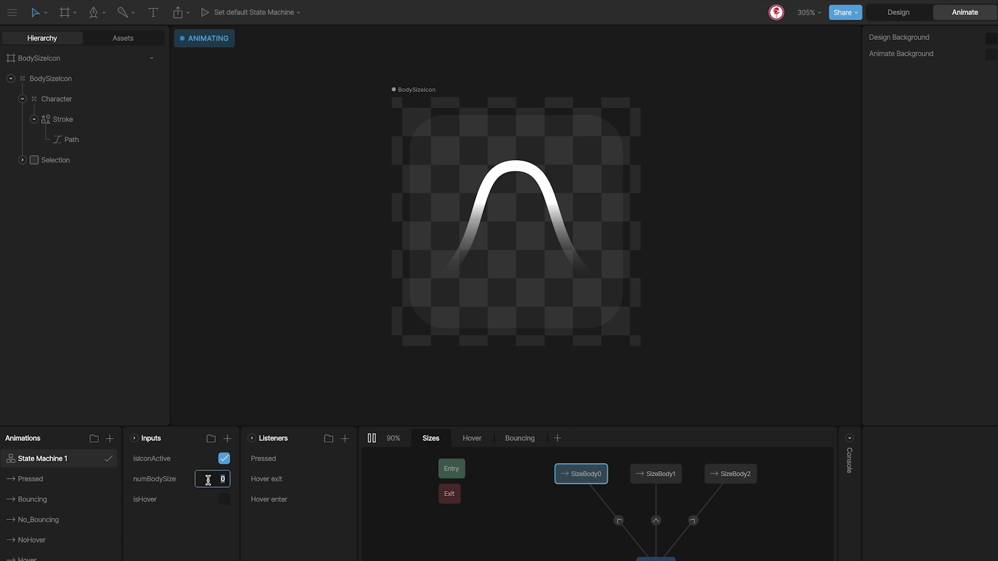
pyautogui.press('Up')
pyautogui.press('Up')
pyautogui.press('Up')
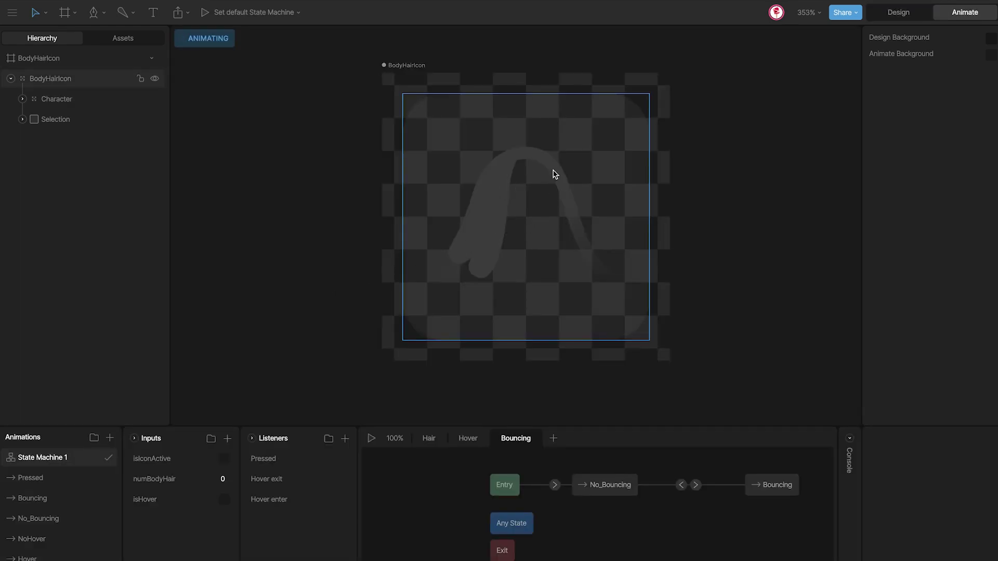
# Expand Character and the Hair solo, making Hair9, Hair8, then Hair7 the active hair variant
pyautogui.click(54, 104)
pyautogui.click(22, 99)
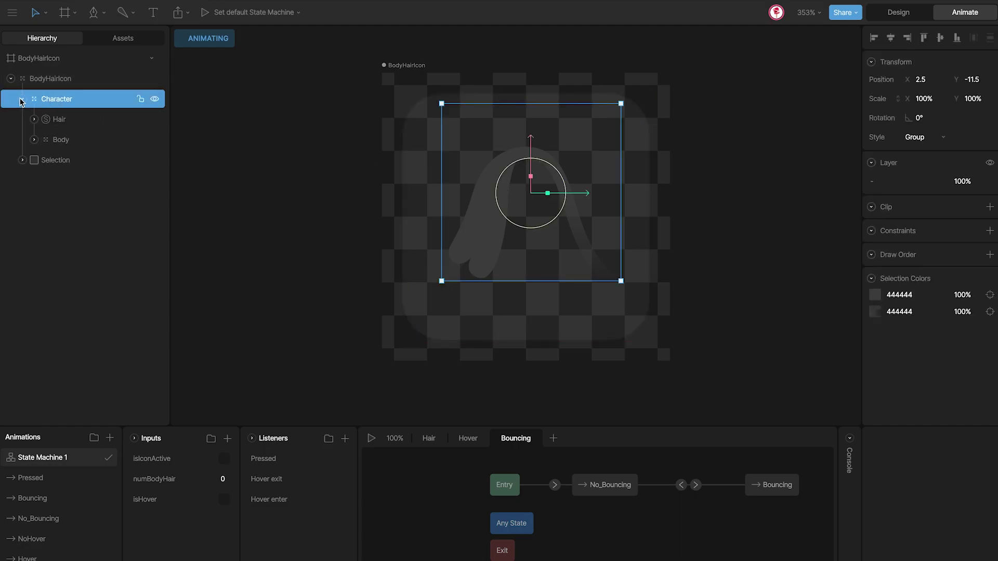
pyautogui.click(62, 124)
pyautogui.click(34, 121)
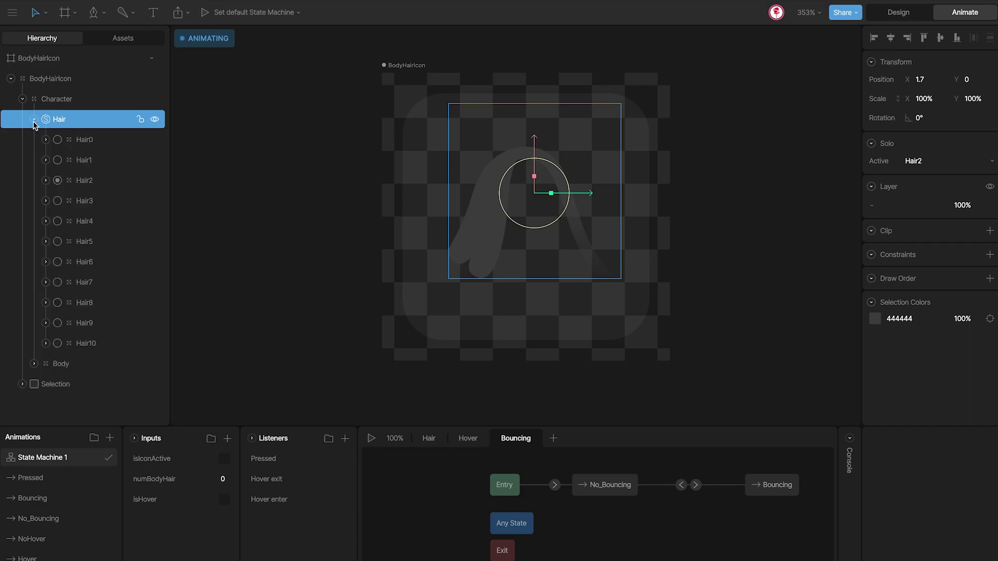
pyautogui.click(63, 368)
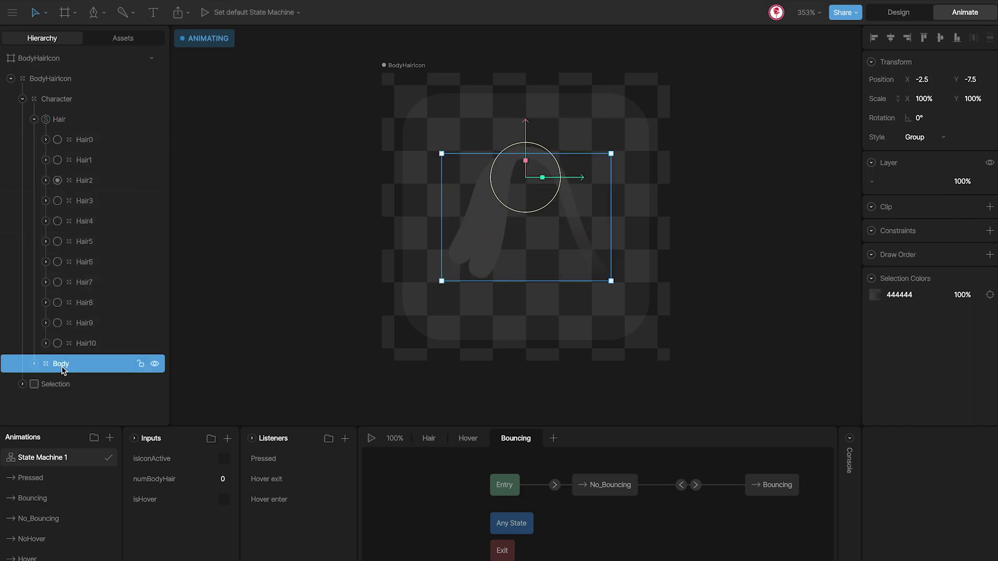
pyautogui.click(66, 119)
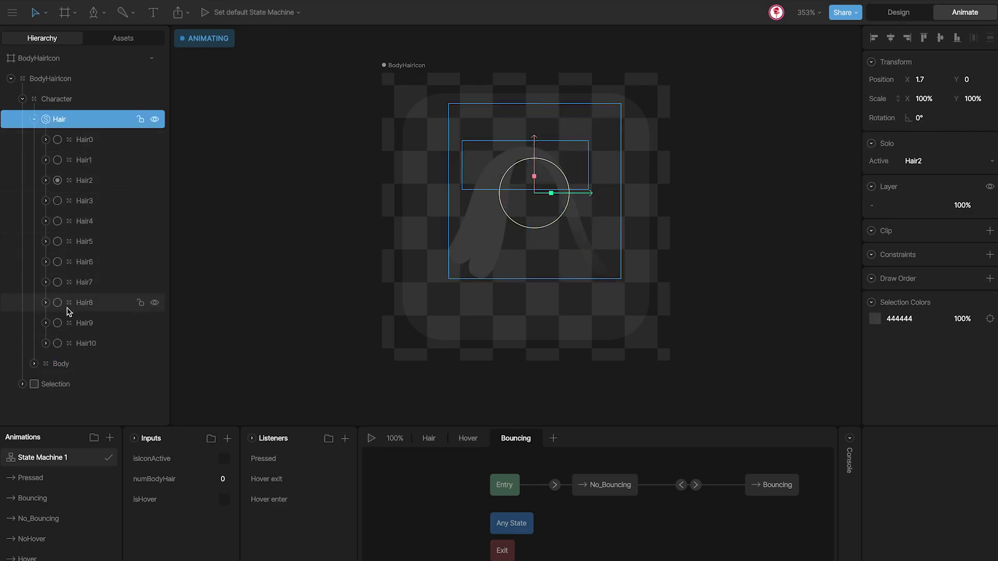
pyautogui.click(57, 323)
pyautogui.click(57, 303)
pyautogui.click(58, 282)
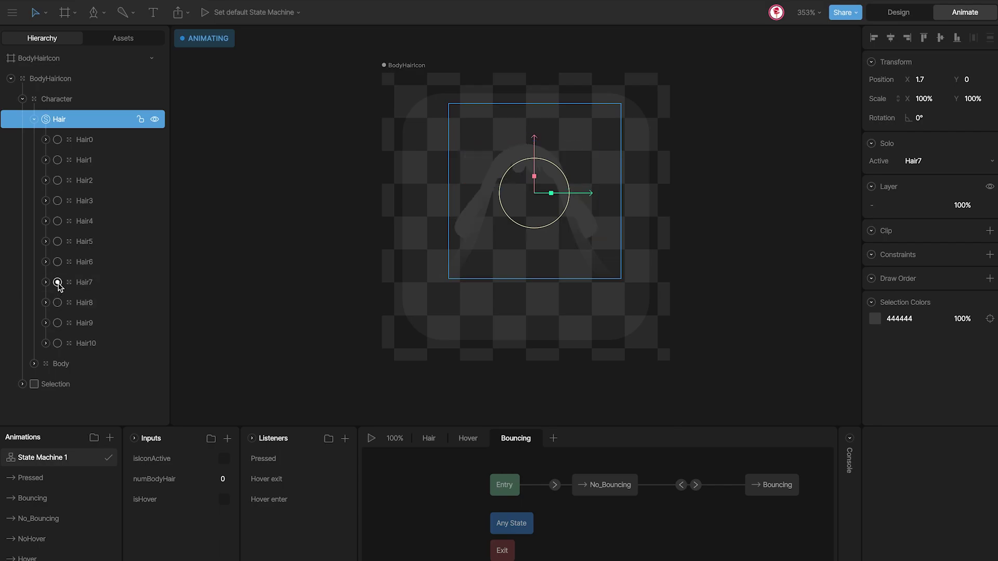
# Step through the Hair2 to Hair7 animations, ending on the Hair7 timeline
pyautogui.scroll(-4, 47, 519)
pyautogui.click(44, 553)
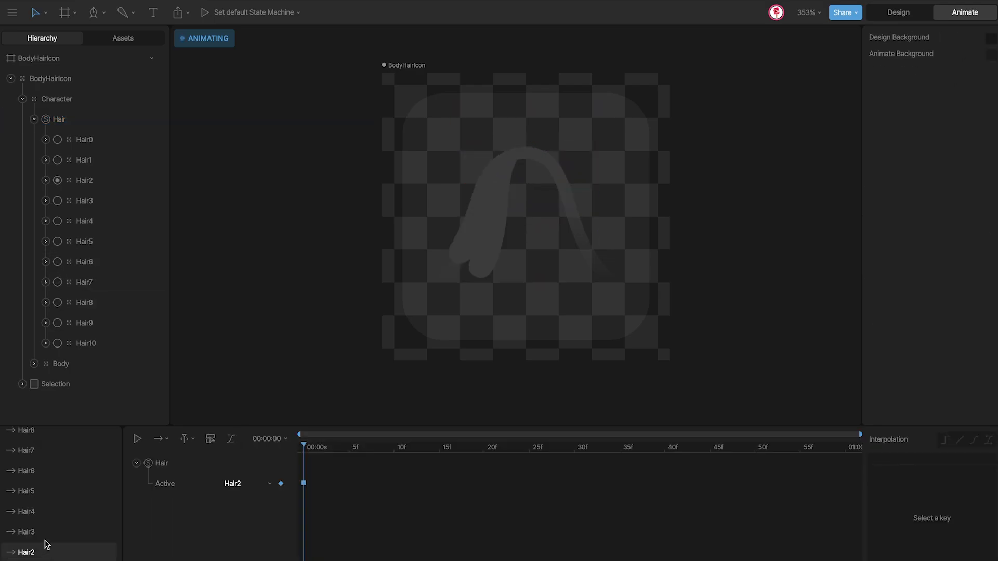
pyautogui.click(45, 533)
pyautogui.click(48, 513)
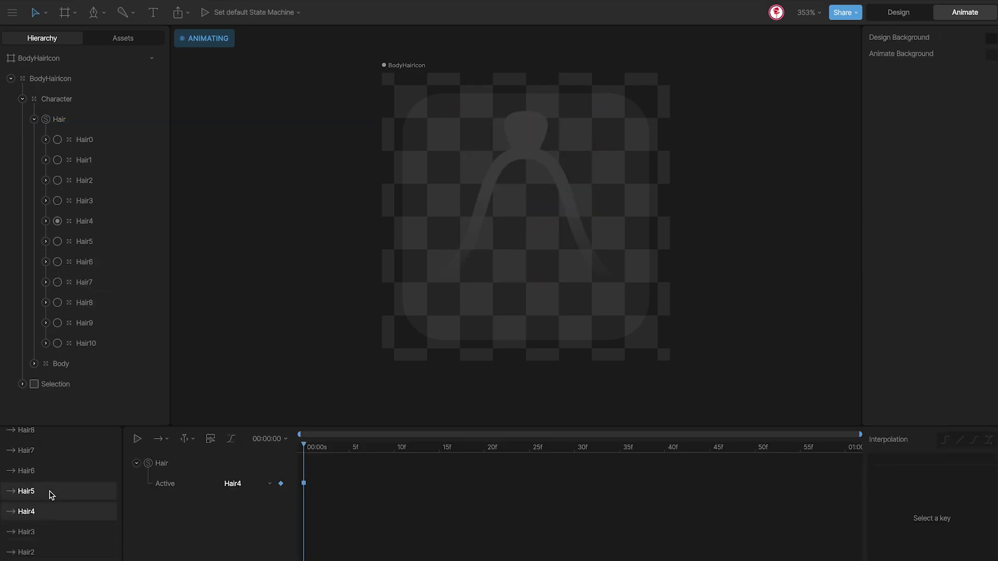
pyautogui.click(52, 494)
pyautogui.click(54, 472)
pyautogui.click(55, 453)
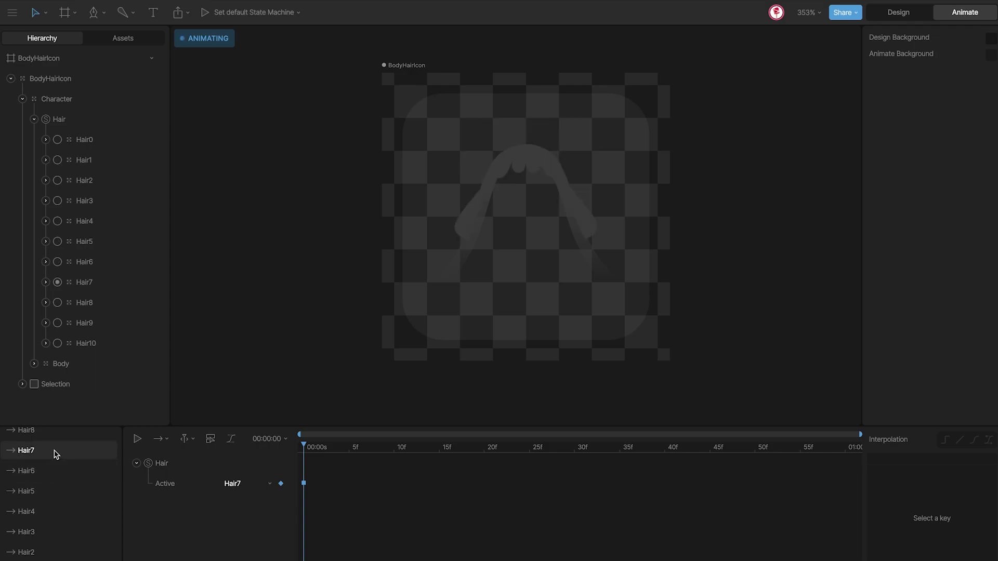